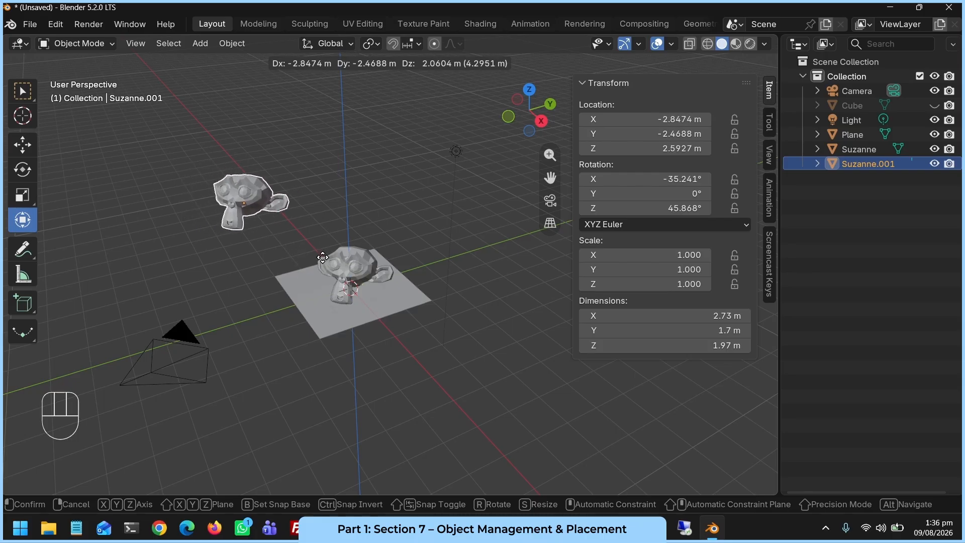
Place the monkey head copy at about X -3.36, Y -3.16, Z 2.77 m and duplicate it to about X 0.67, Y 3.85, Z 2.72 m.
click(296, 251)
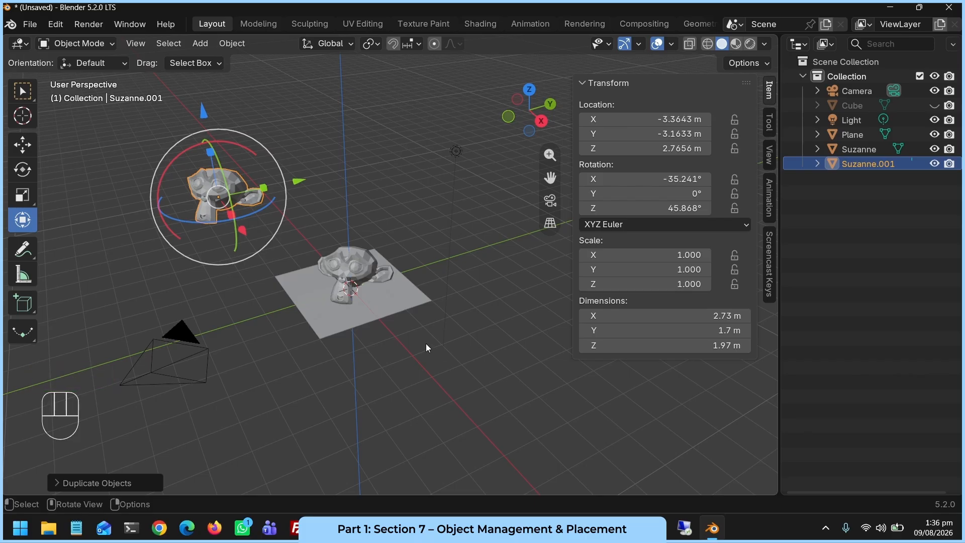
key(shift+d)
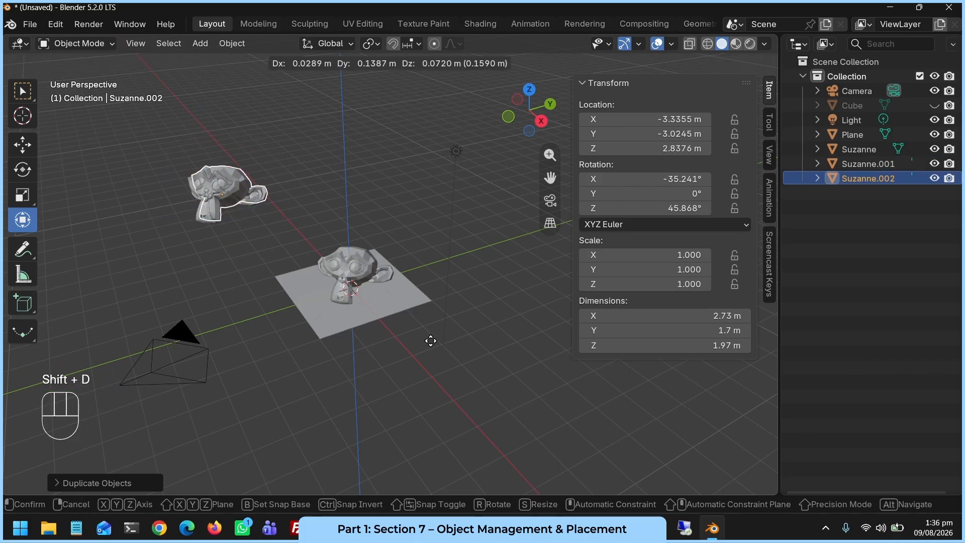
click(666, 346)
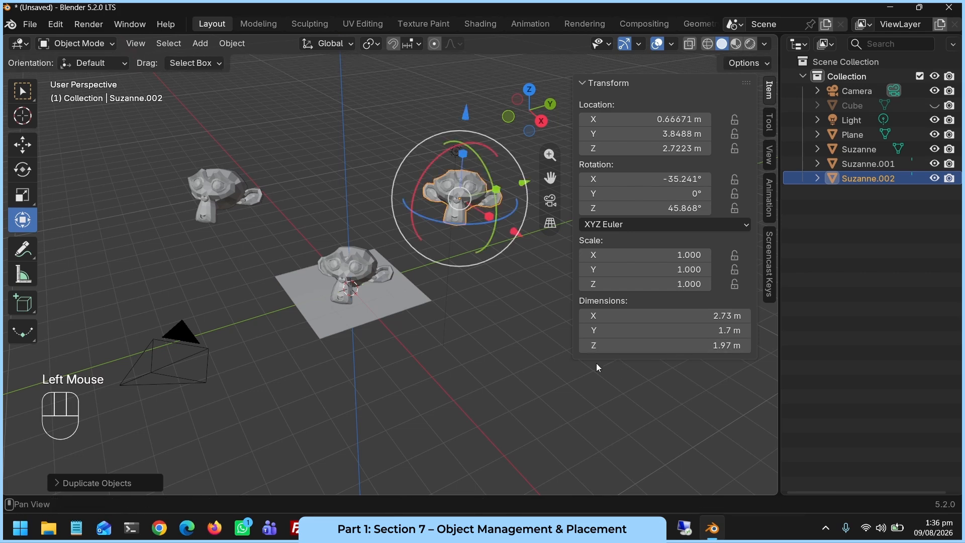
Duplicate the monkey head twice more, to about (3.38, 2.71, -2.09) m and (-1.31, -4.69, -1.43) m, and clear the selection.
key(shift+d)
click(515, 53)
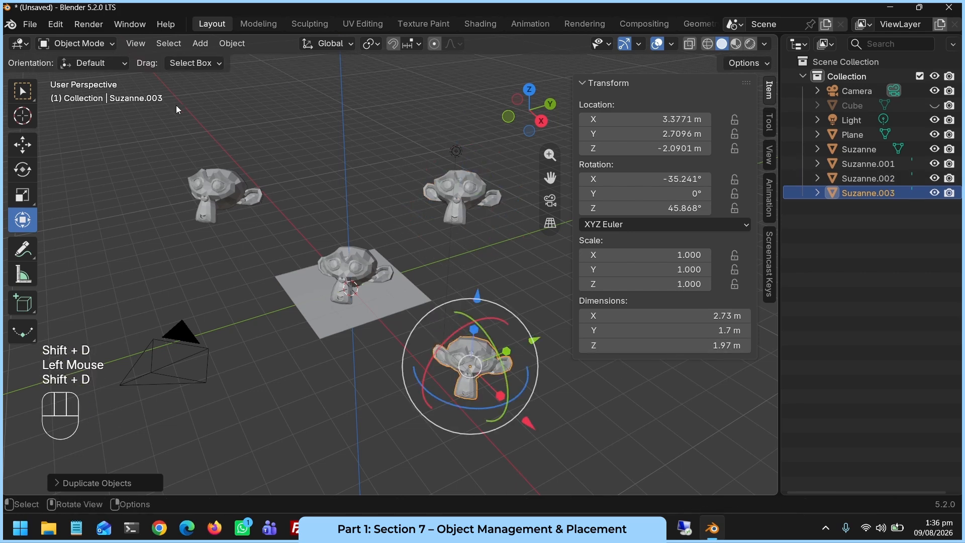
key(shift+d)
click(126, 372)
middle_drag(126, 372, 414, 357)
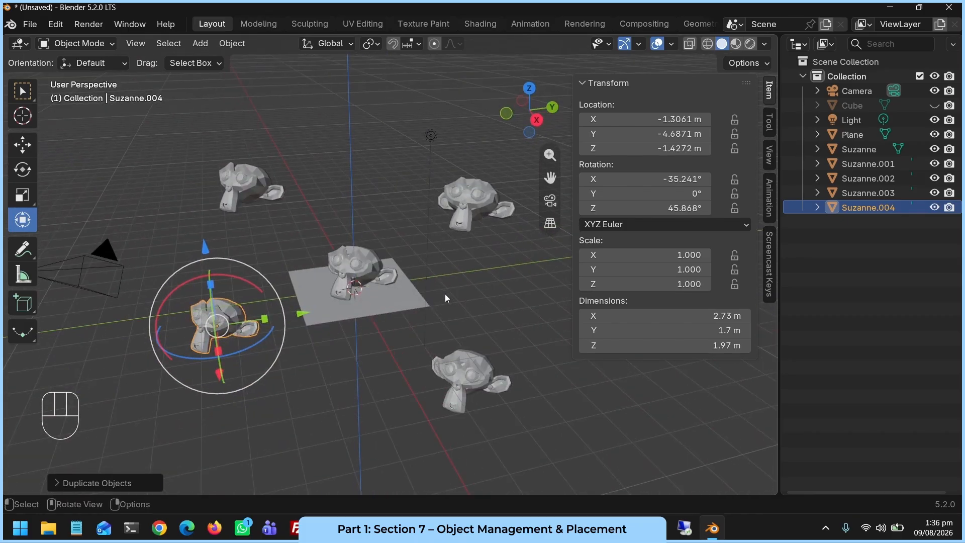
click(494, 289)
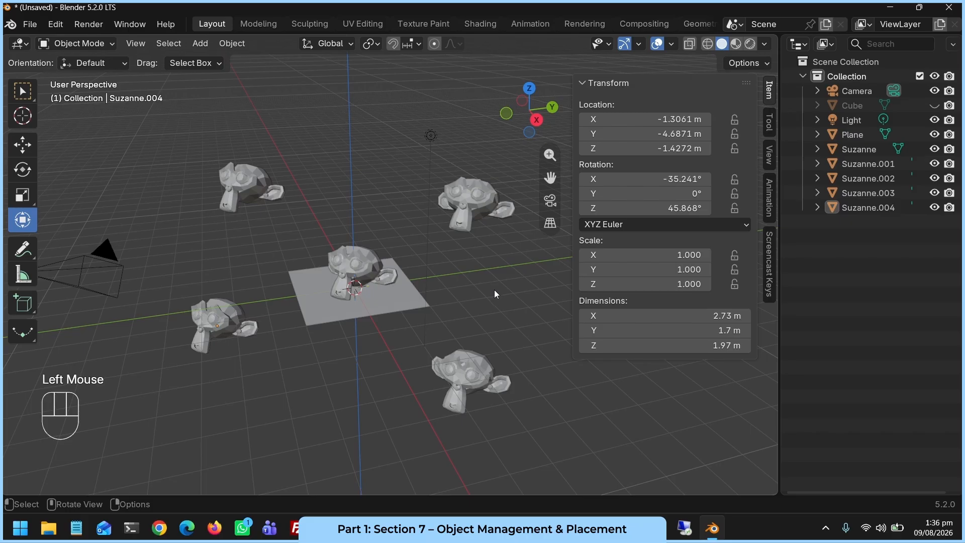
Widen the Outliner and delete the monkey head copy Suzanne.001.
drag(779, 324, 744, 323)
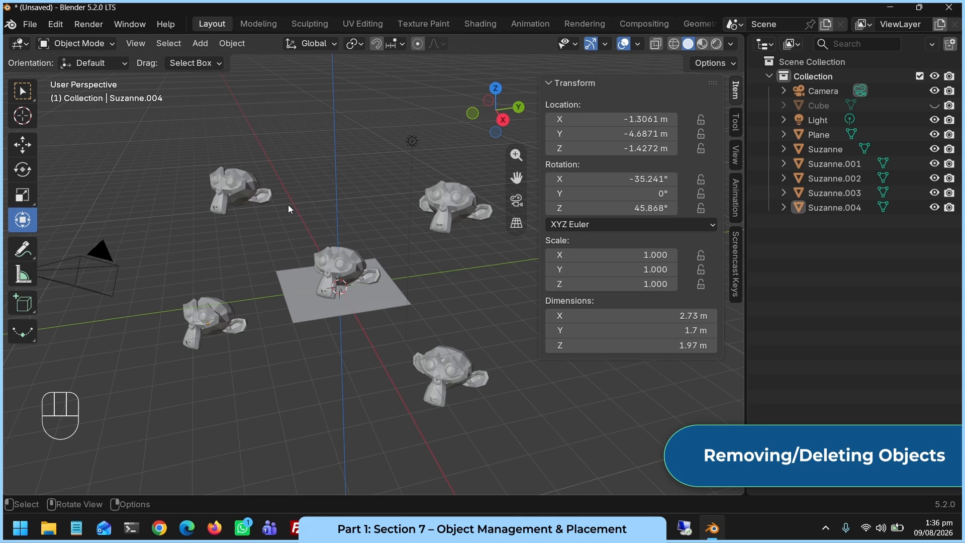
click(249, 188)
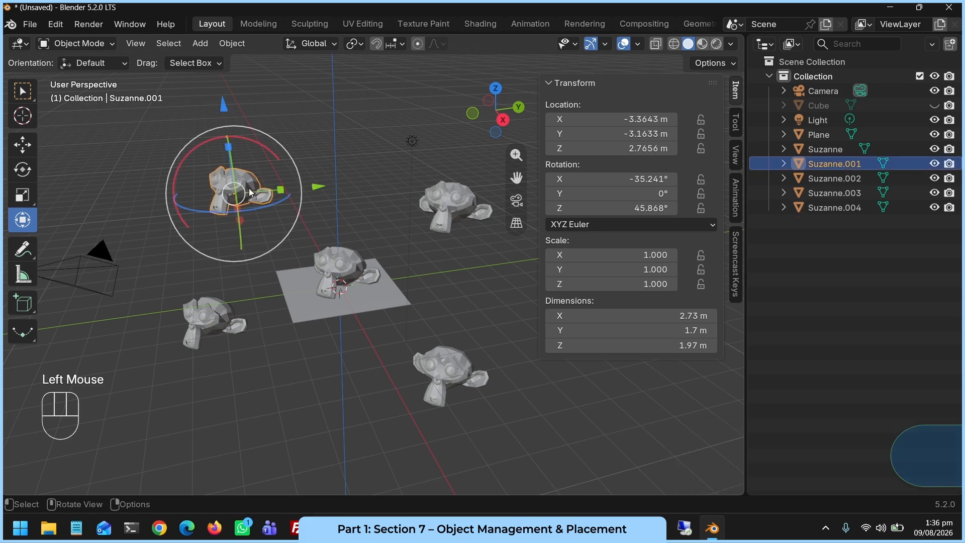
key(x)
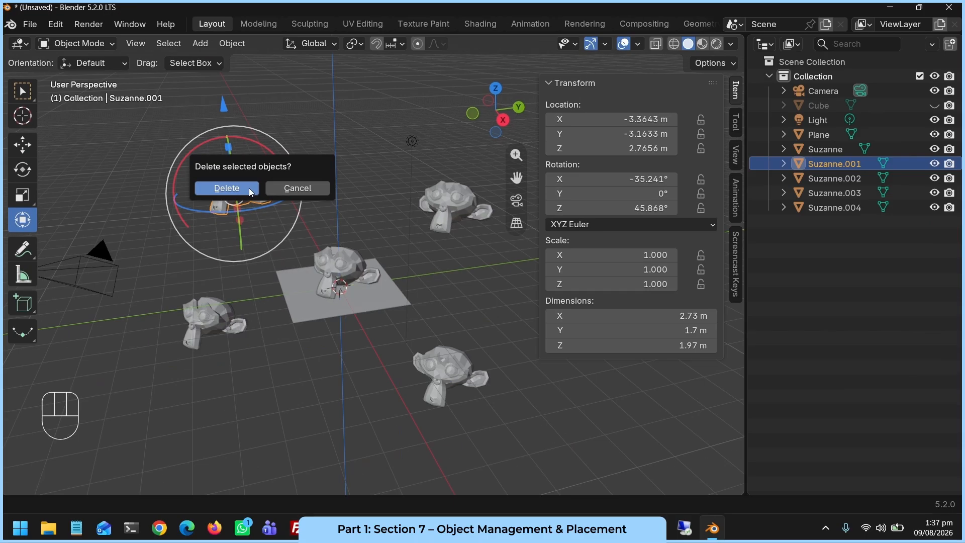
click(249, 187)
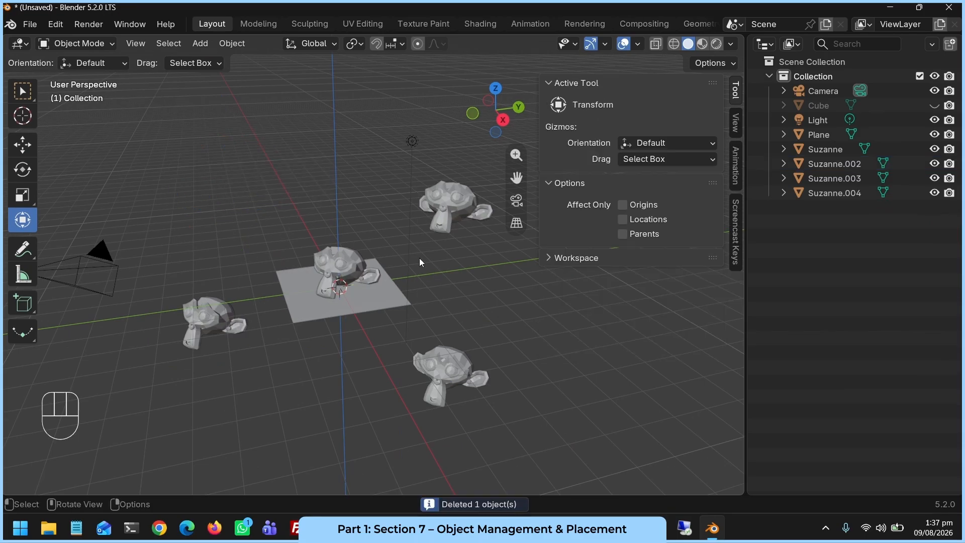
Delete the monkey head copy Suzanne.002 from the scene.
middle_drag(463, 276, 483, 284)
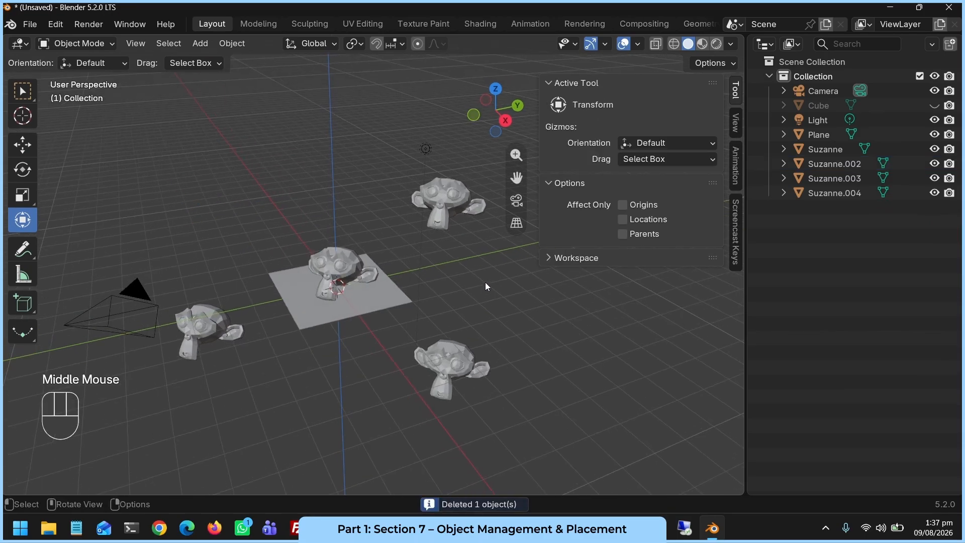
click(451, 209)
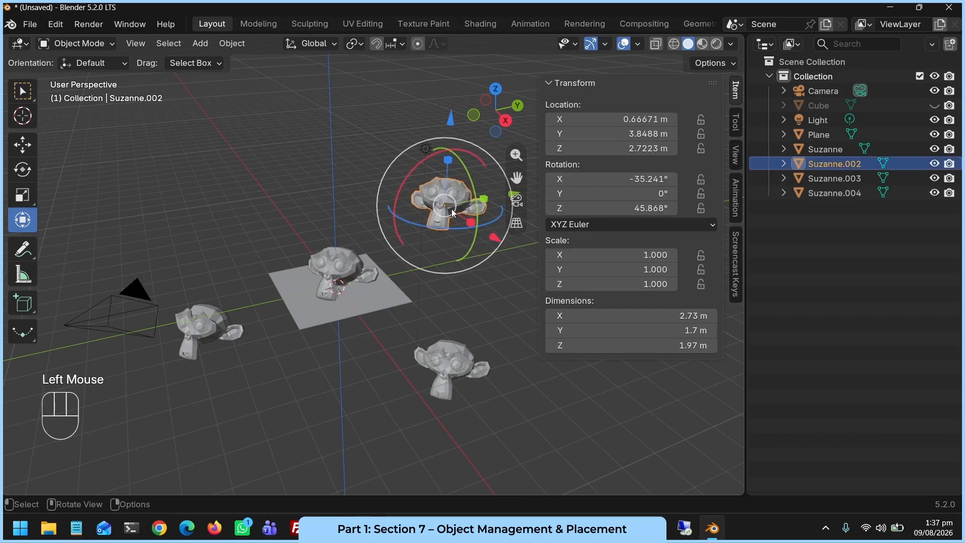
key(Delete)
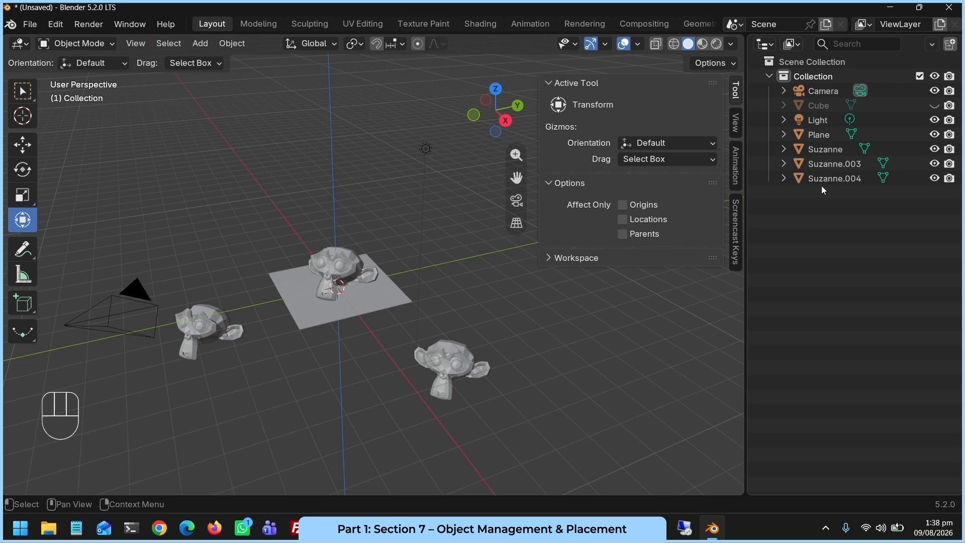
Select the camera, light and Suzanne in the Outliner and the monkey heads in the viewport to check how both selections correspond.
click(834, 91)
click(827, 120)
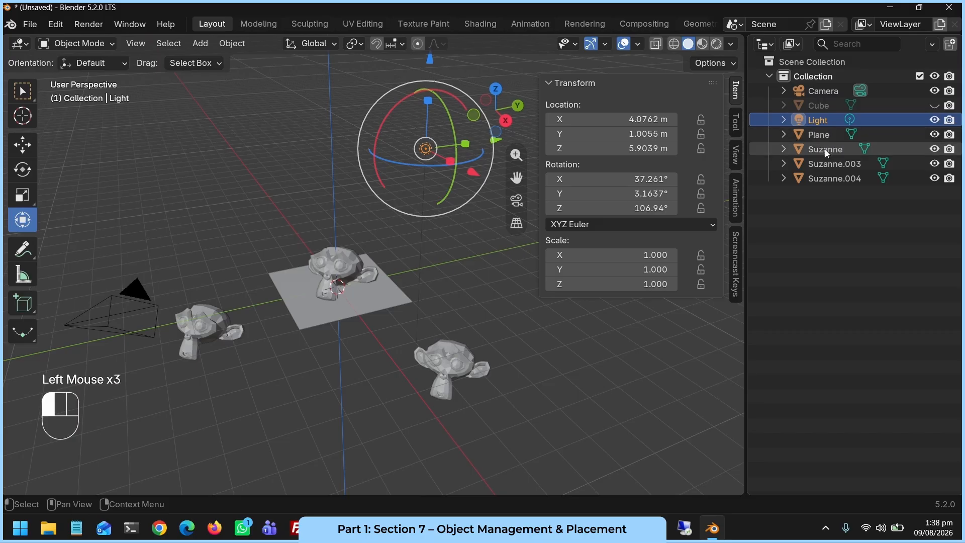
click(825, 150)
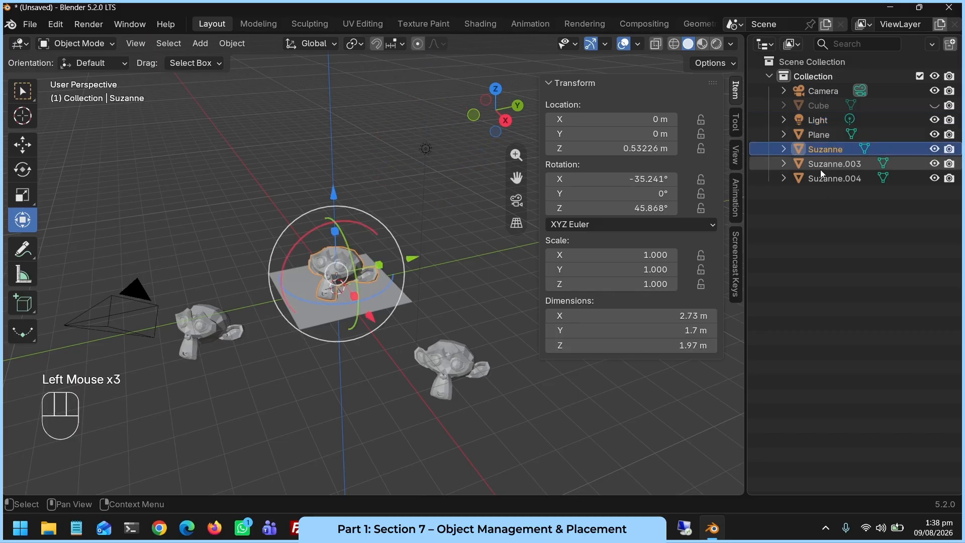
click(837, 218)
click(207, 322)
click(336, 286)
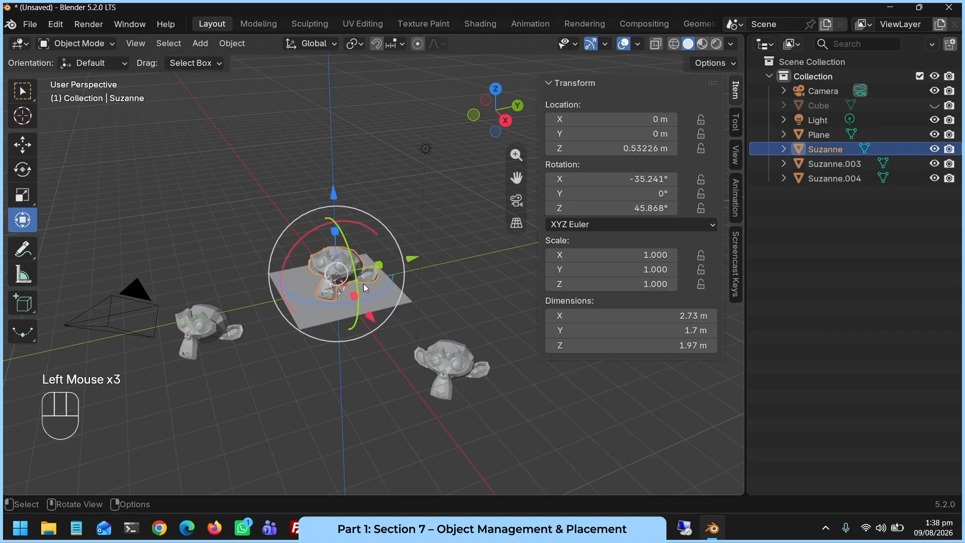
click(453, 352)
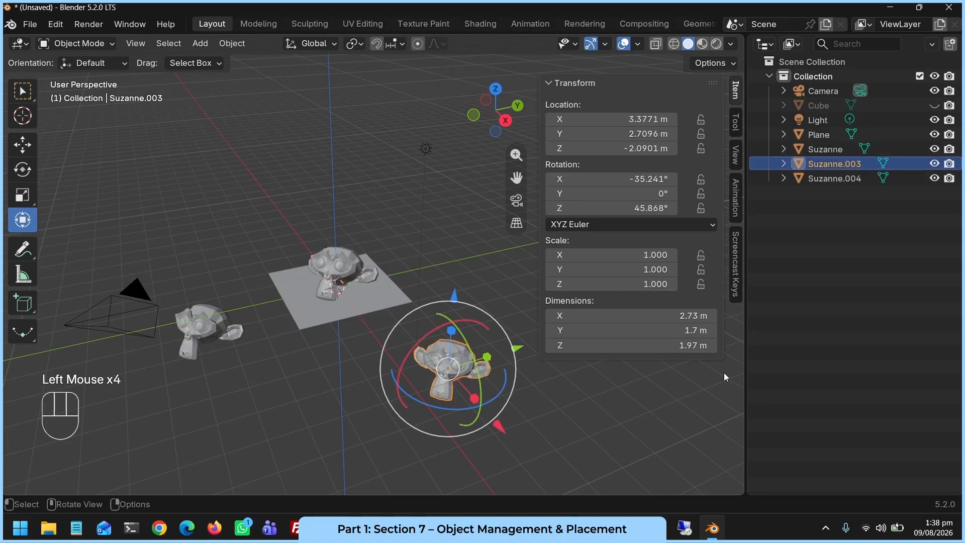
Select Suzanne, Suzanne.003 and Suzanne.004 one after another in the Outliner to identify each head in the viewport, and clear the selection.
click(839, 366)
click(832, 153)
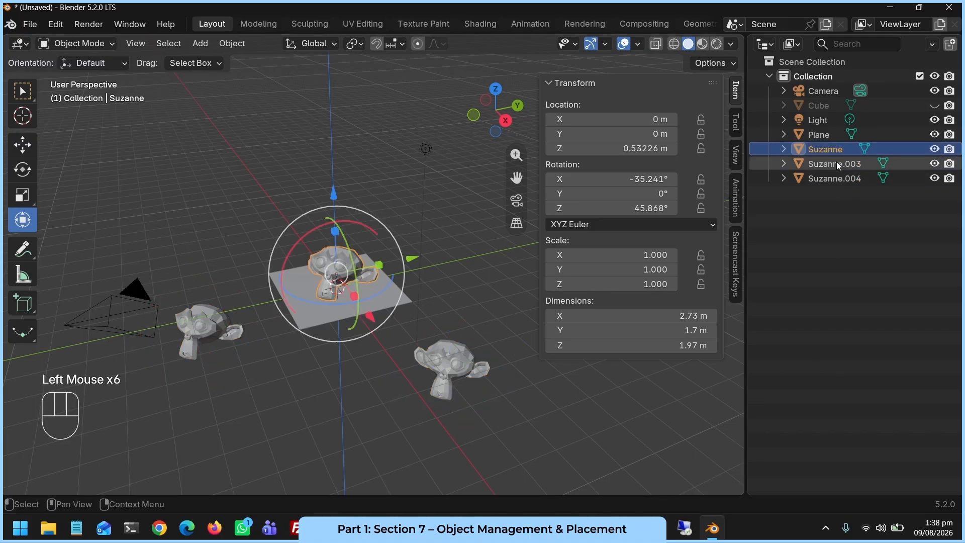
click(836, 163)
click(836, 178)
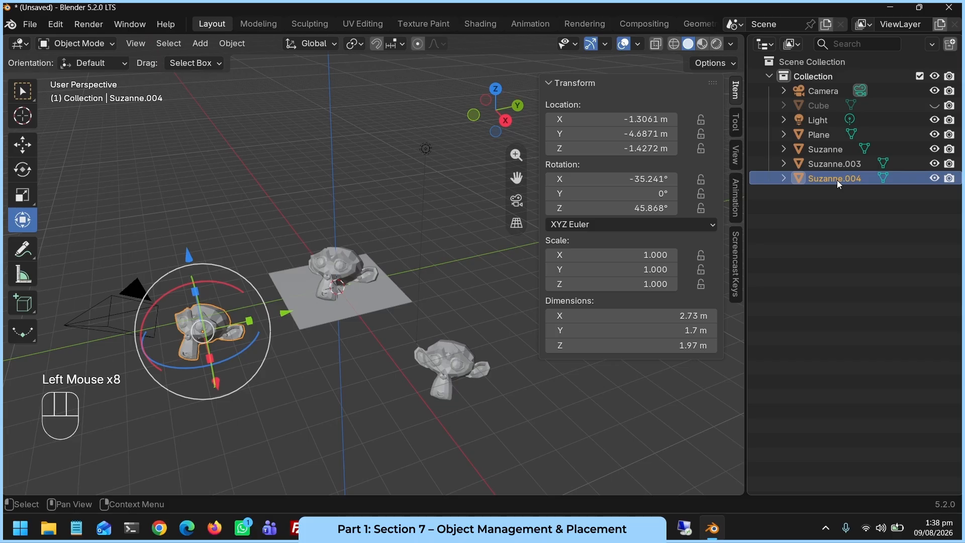
click(467, 284)
Inspect the scene from below, locate the original Suzanne by selecting it in the Outliner, and deselect it.
scroll(479, 309, up, 2)
middle_drag(479, 309, 389, 257)
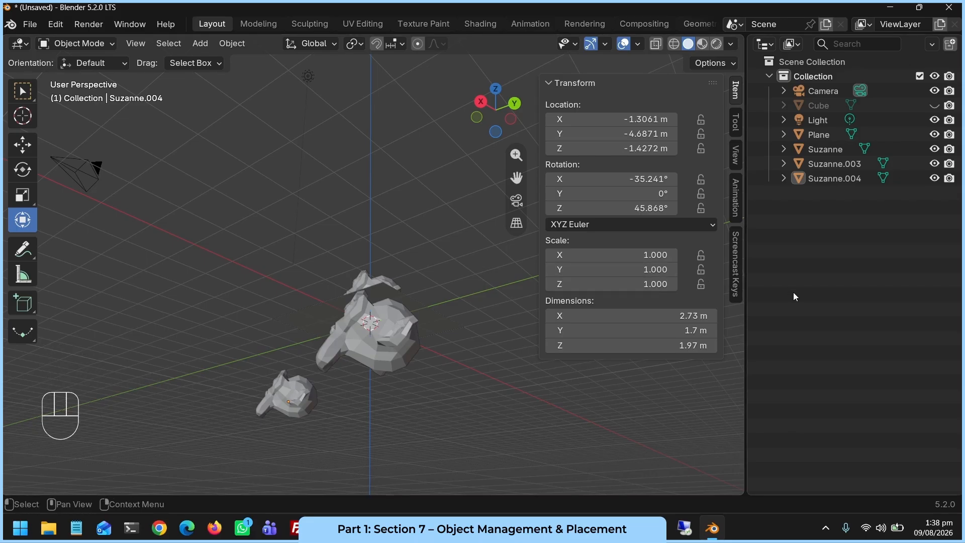
click(840, 151)
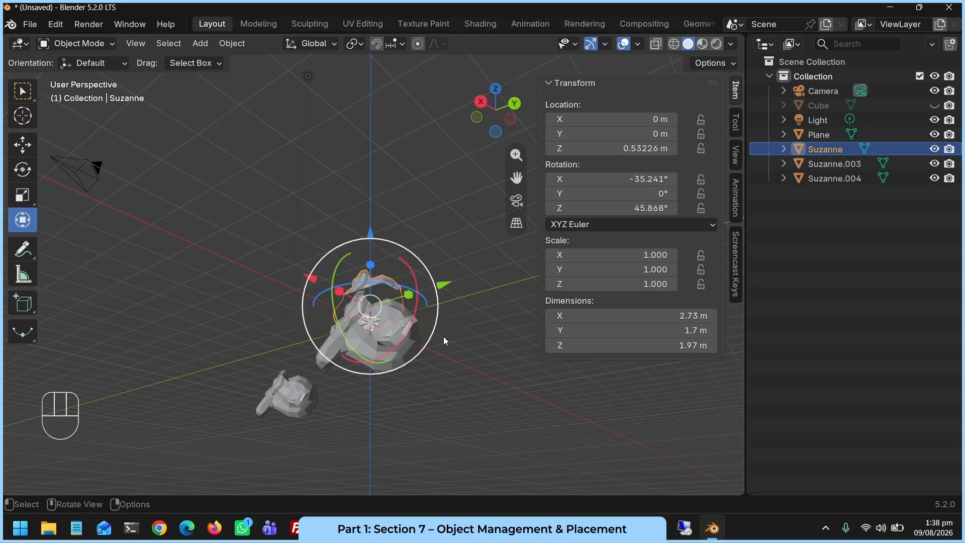
middle_drag(443, 336, 564, 421)
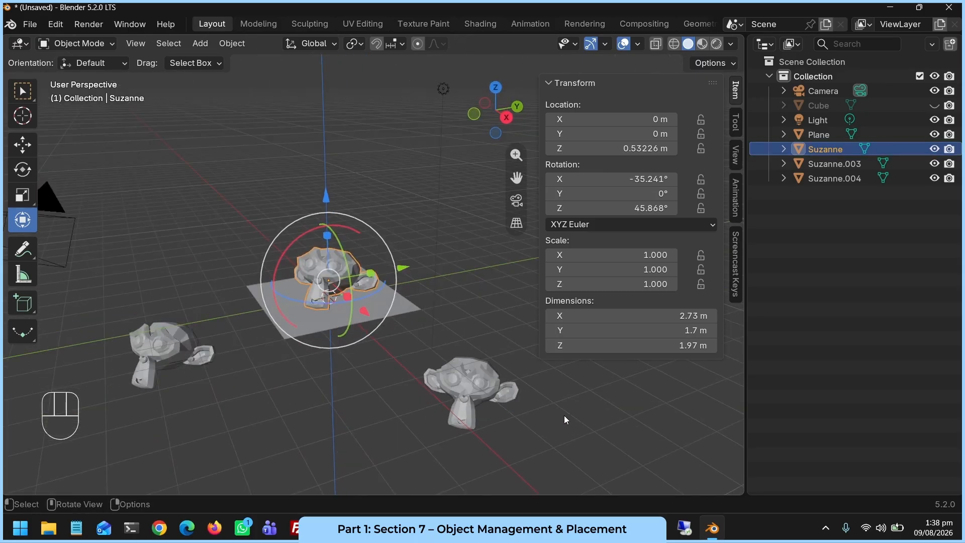
click(563, 415)
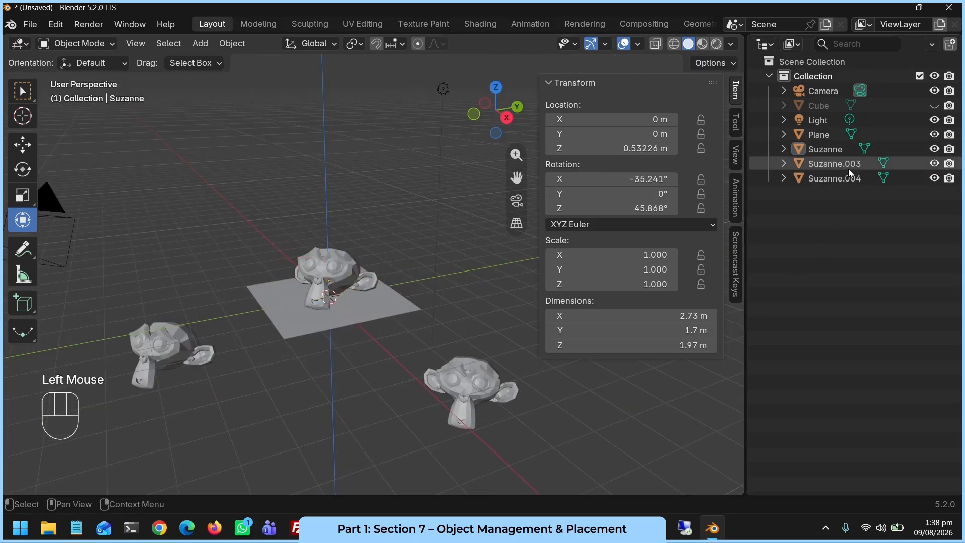
Rename the original Suzanne object as MonkeyHead in the Outliner.
scroll(405, 336, down, 2)
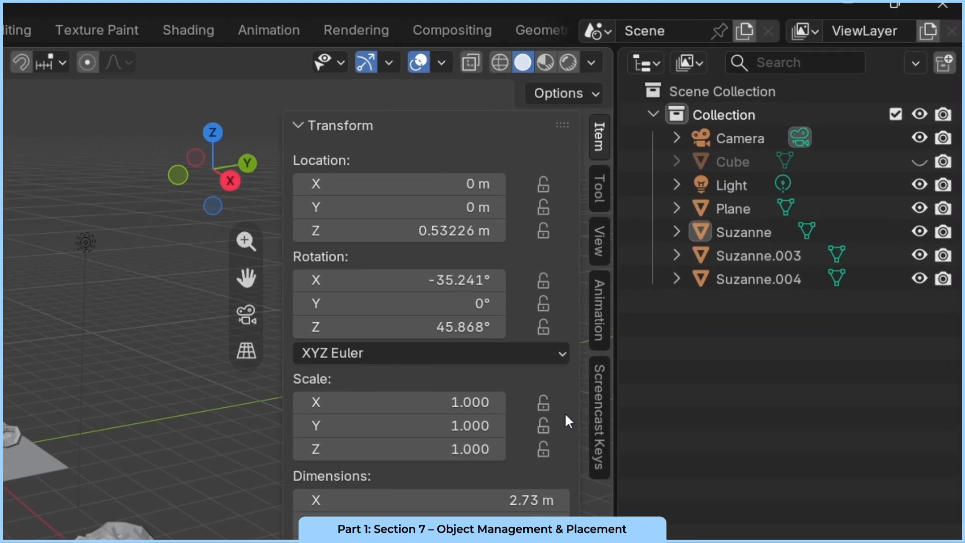
double_click(751, 231)
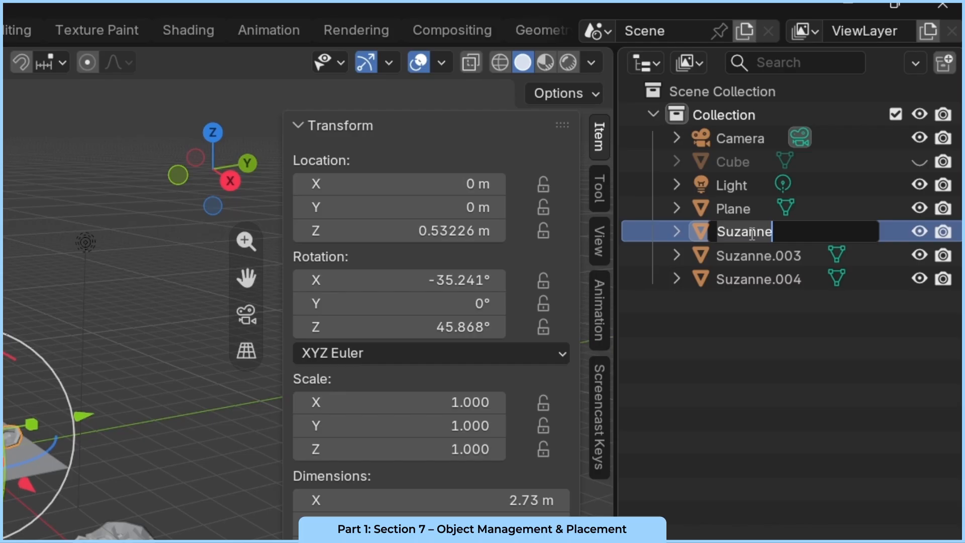
text(Monke)
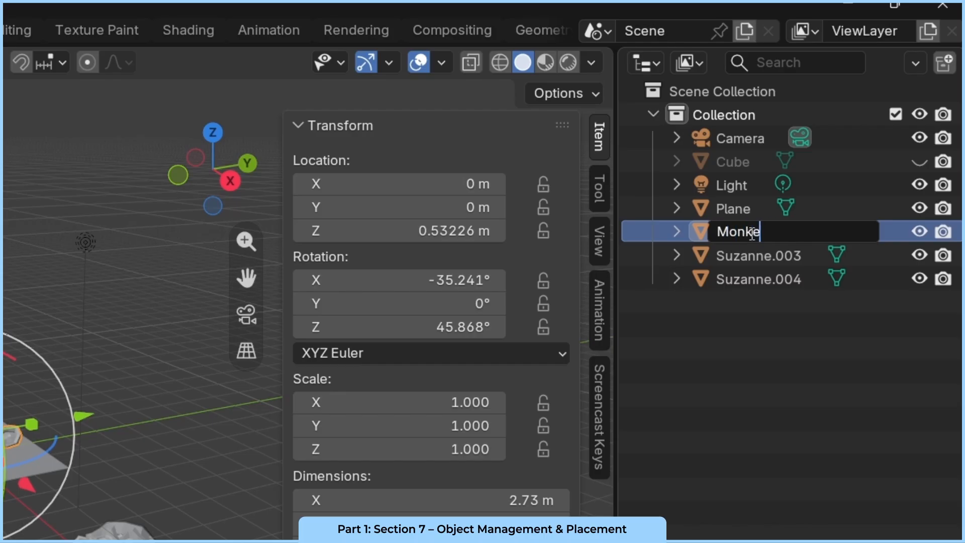
text(yHead)
key(Return)
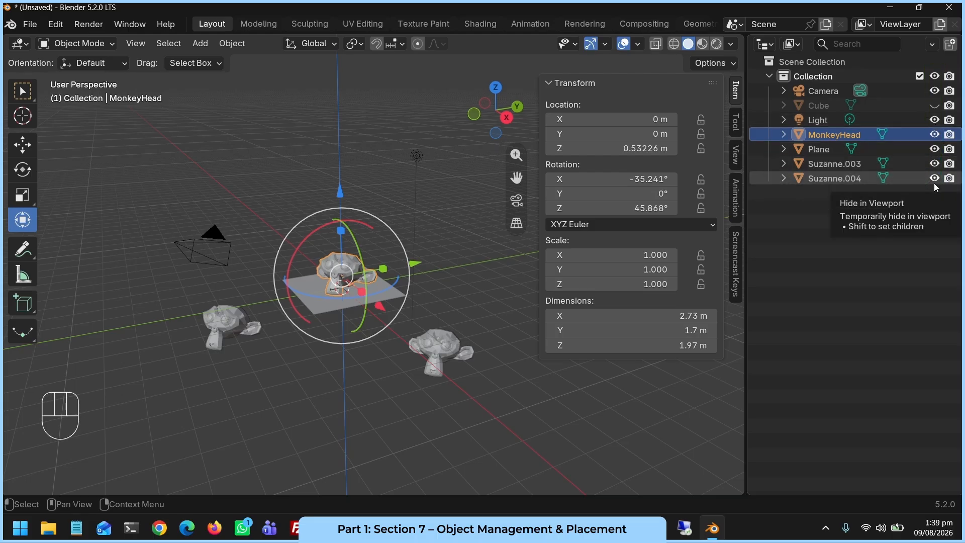
Hide MonkeyHead in the viewport and show it again, doing the same with Suzanne.003 and Suzanne.004.
click(935, 134)
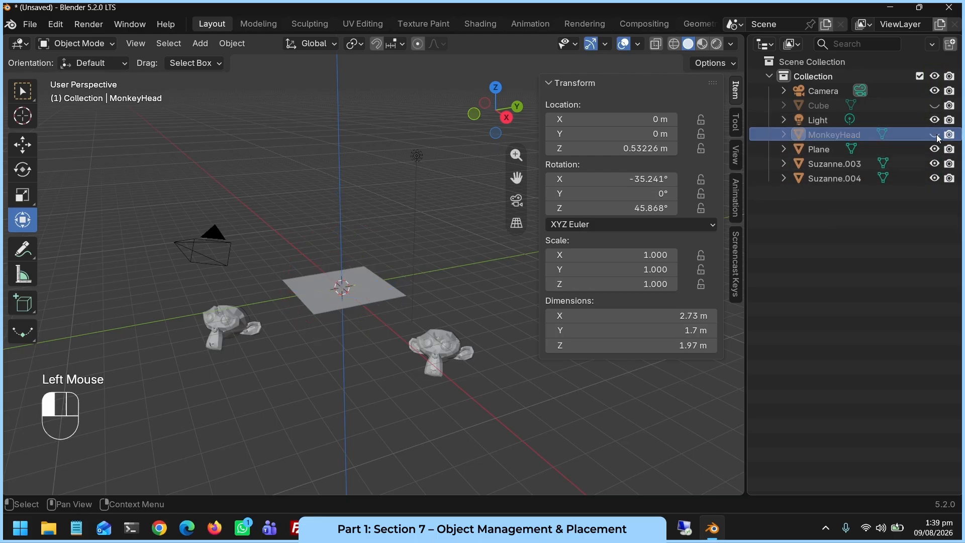
click(934, 134)
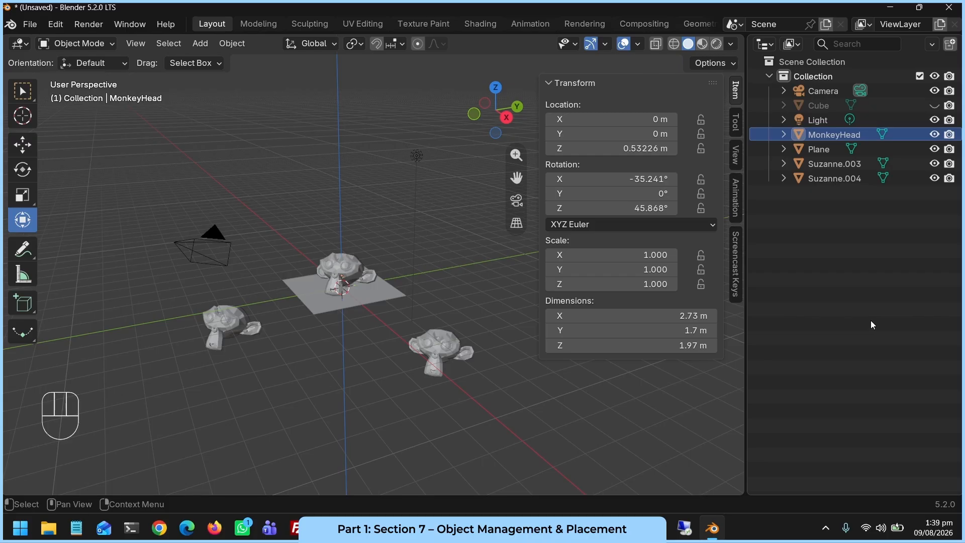
click(934, 164)
click(936, 178)
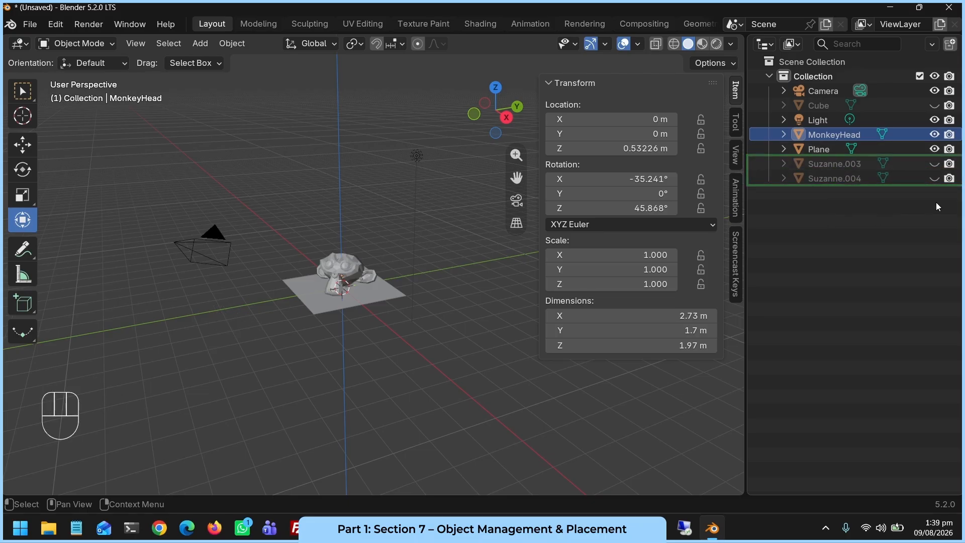
click(935, 165)
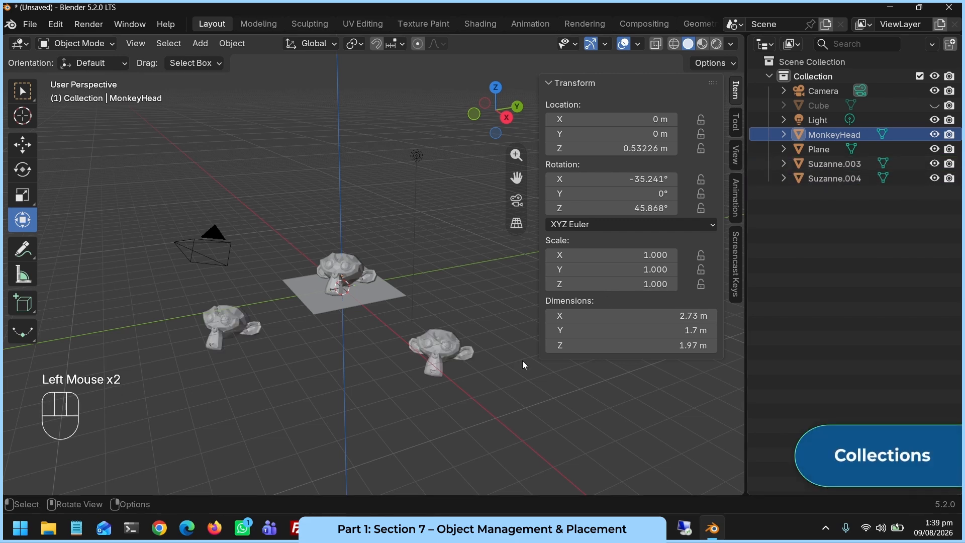
Select the default Collection in the Outliner, clear the selection, and collapse and re-expand its contents.
scroll(523, 361, down, 1)
scroll(523, 361, up, 2)
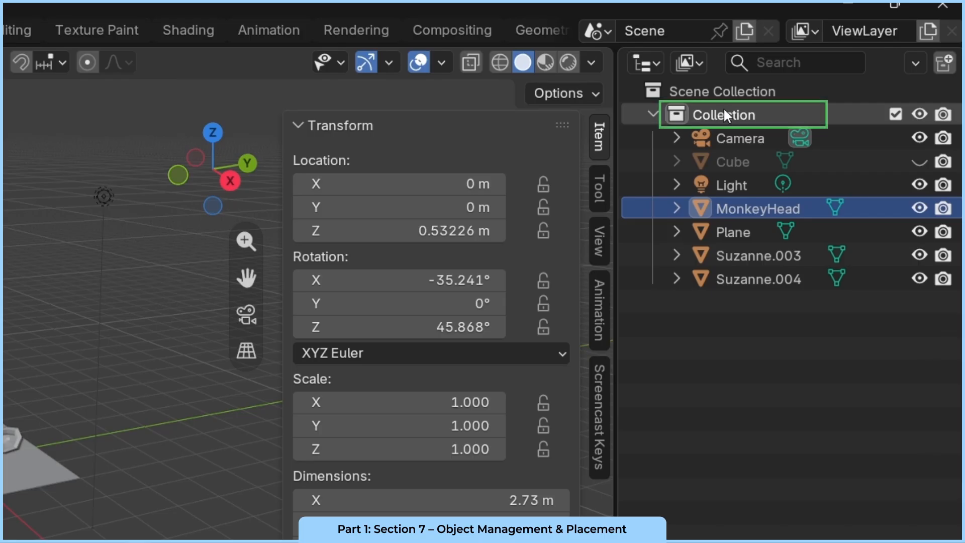
click(675, 115)
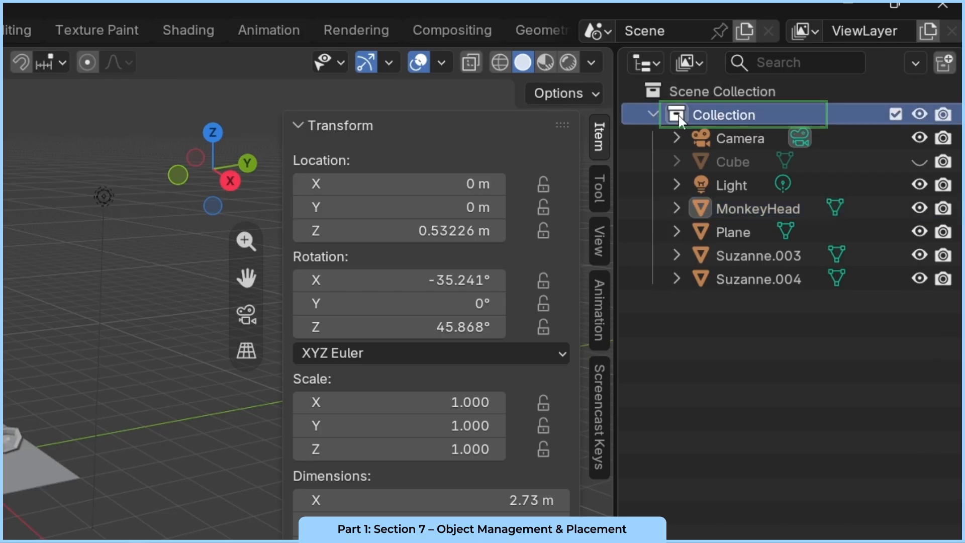
click(736, 405)
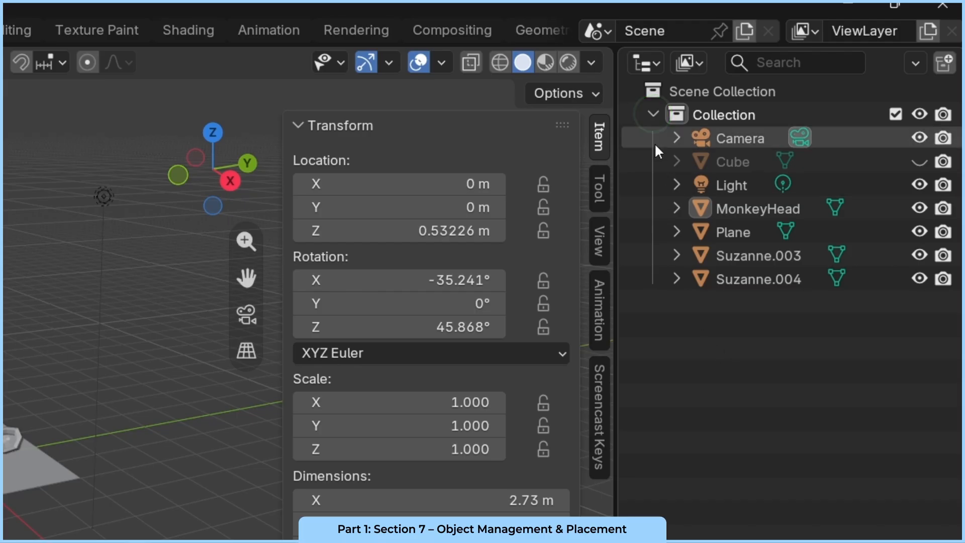
click(652, 116)
click(653, 115)
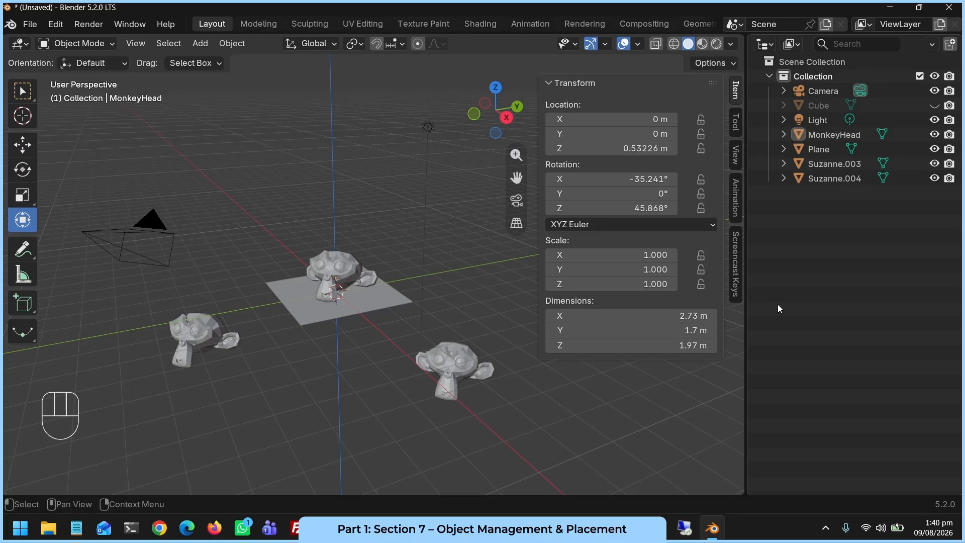
Create a new collection in the Outliner and name it Monkey.
click(803, 402)
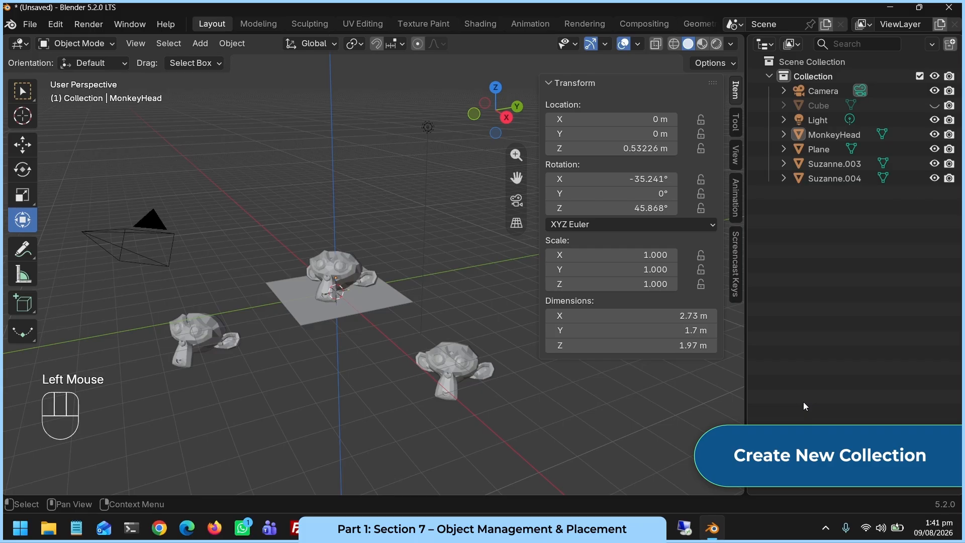
right_click(797, 247)
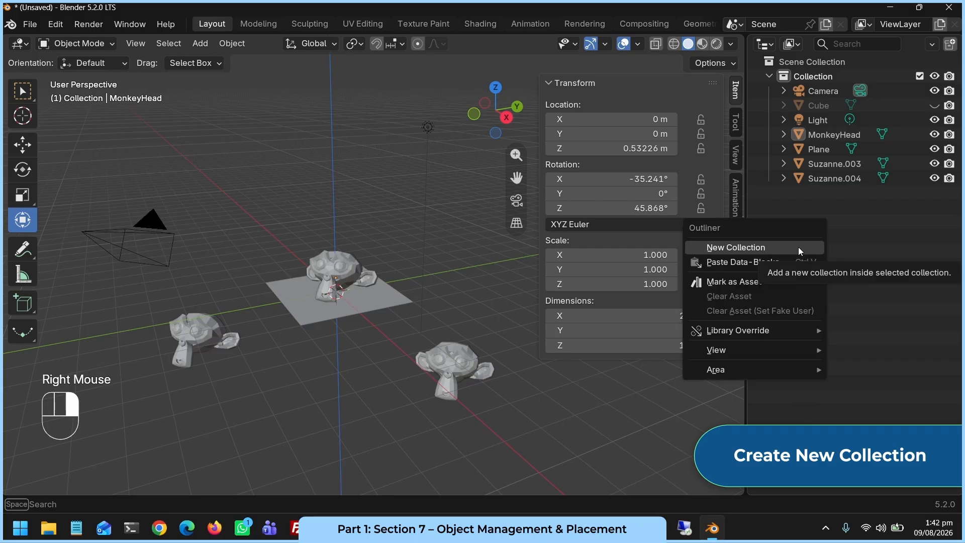
click(799, 248)
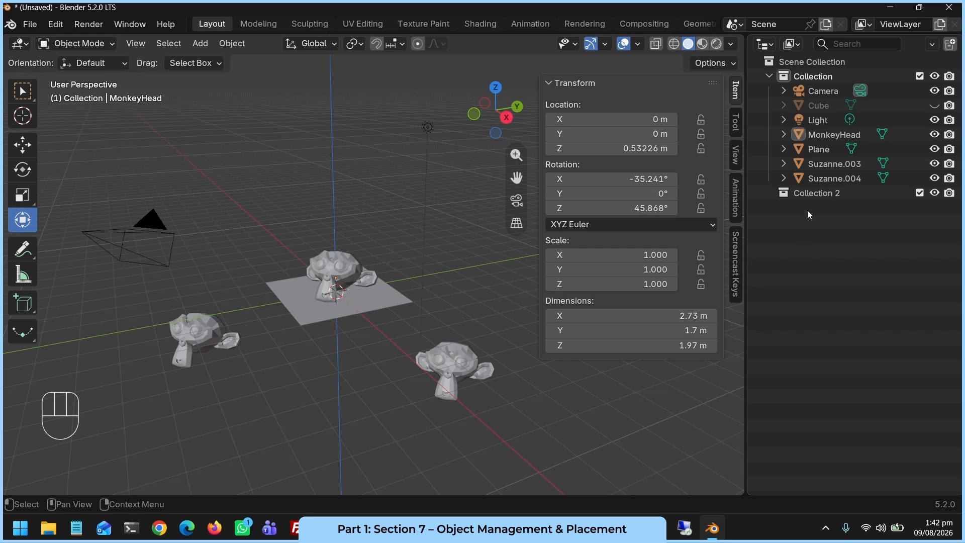
click(807, 198)
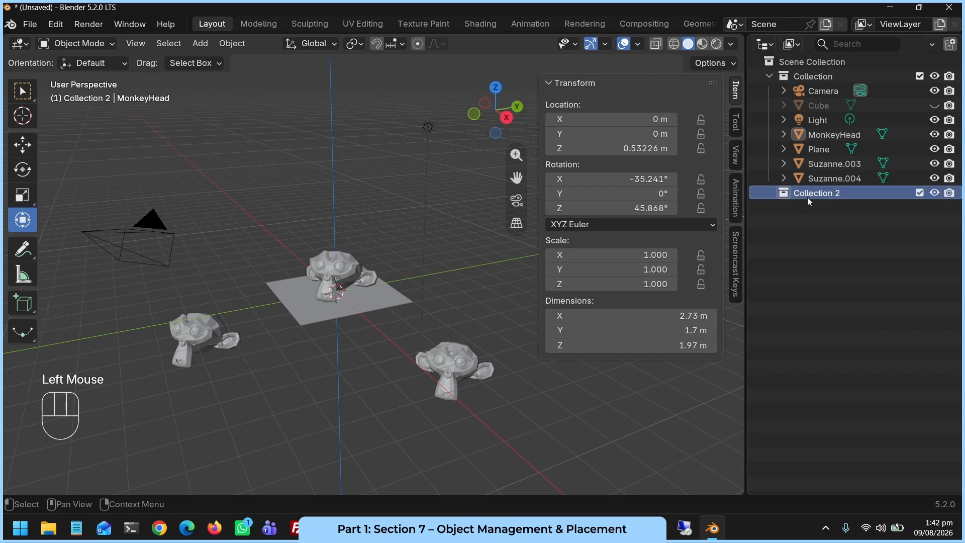
key(F2)
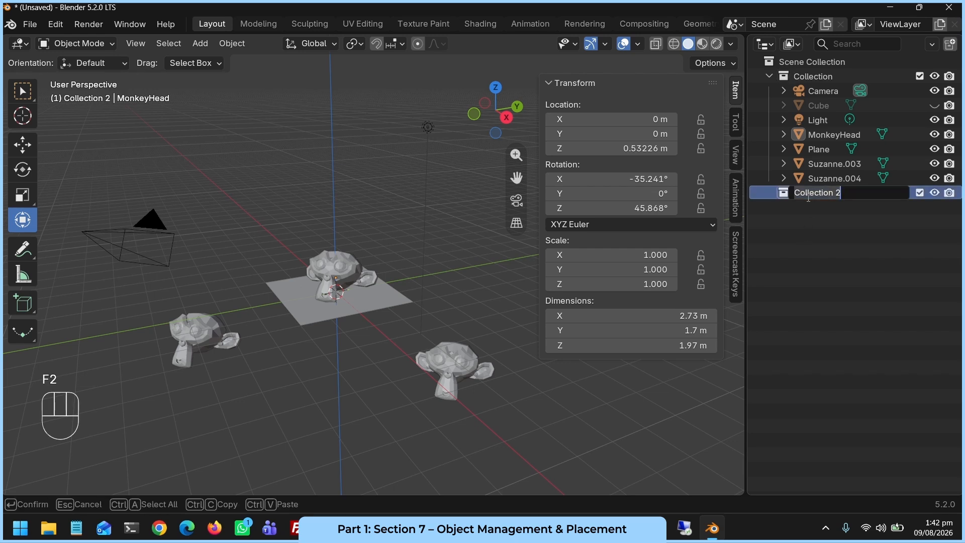
text(Monkey)
key(Return)
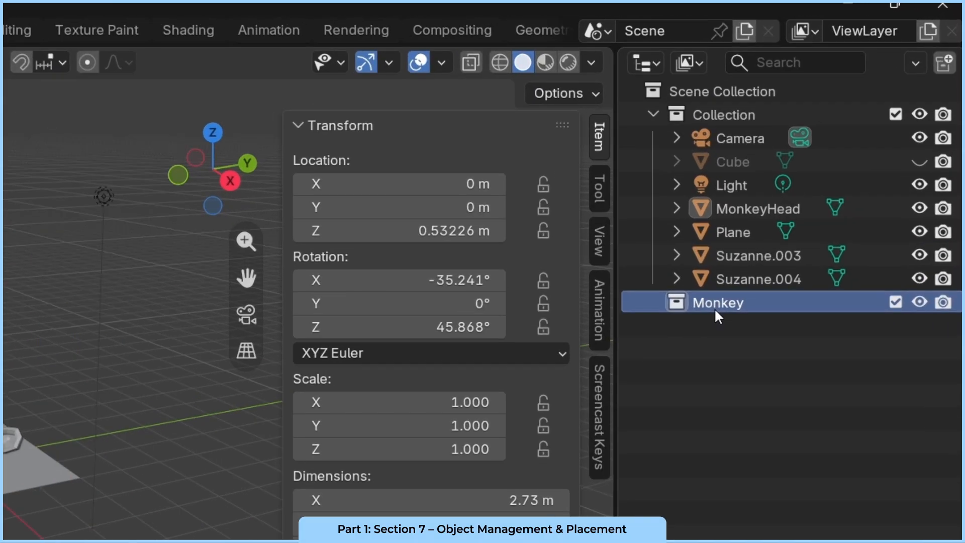
Move MonkeyHead, Suzanne.003 and Suzanne.004 from the default Collection into the Monkey collection.
drag(728, 210, 709, 302)
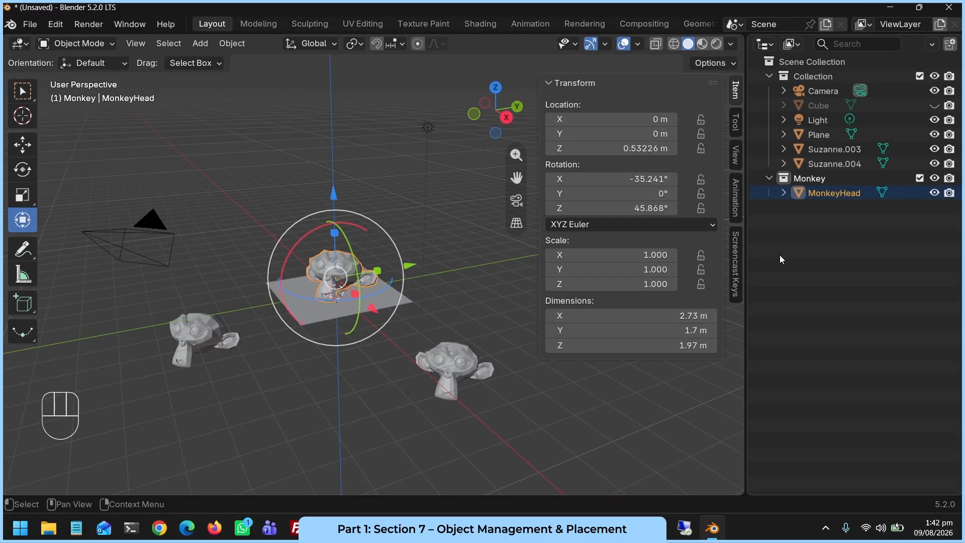
click(778, 255)
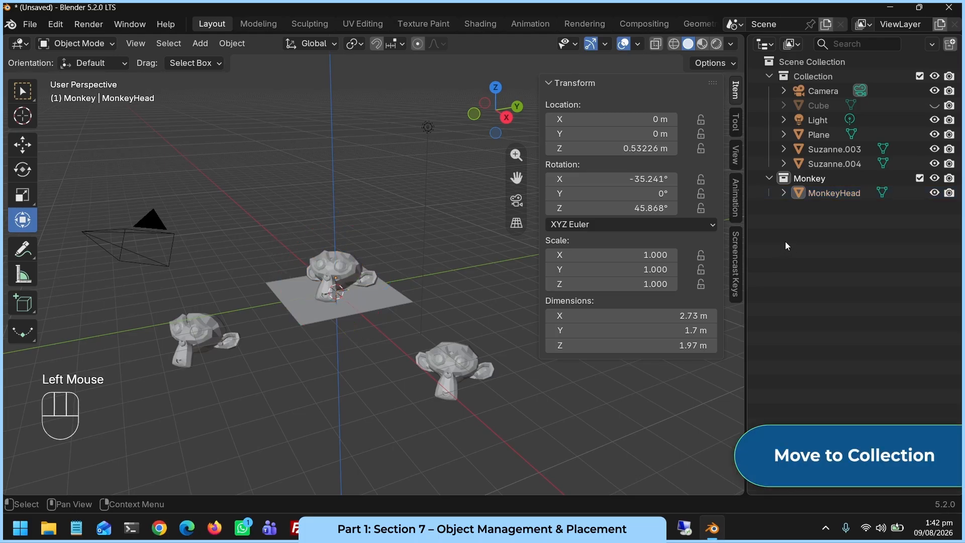
click(846, 148)
ctrl+click(840, 163)
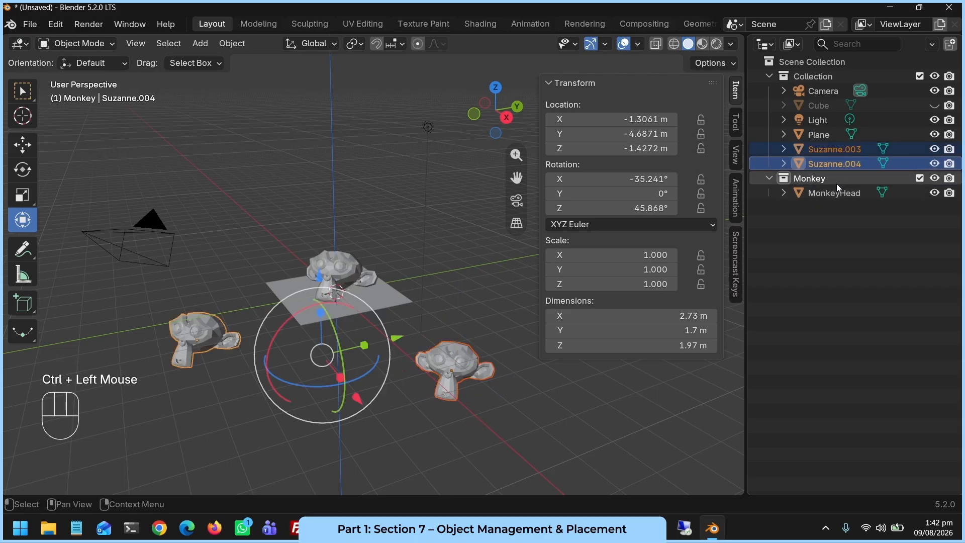
key(m)
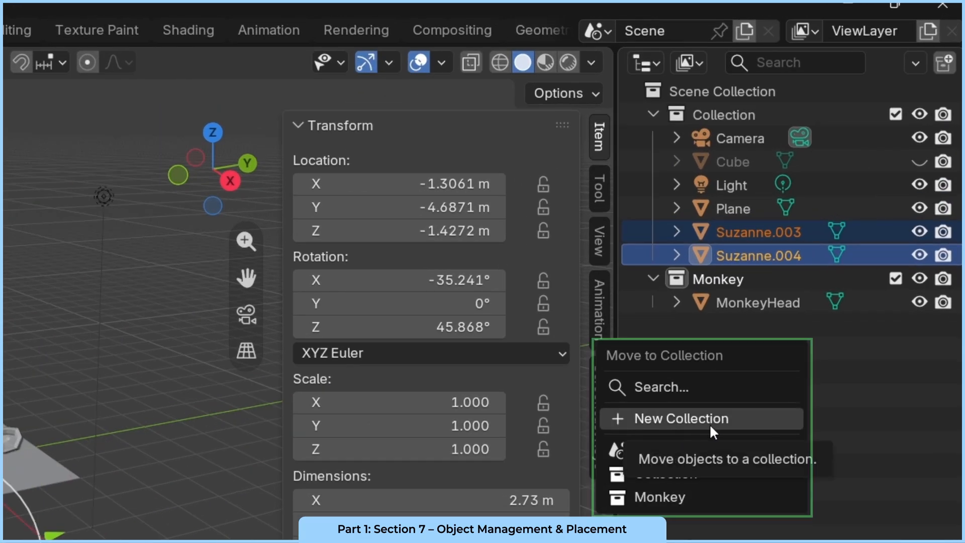
click(712, 496)
click(709, 497)
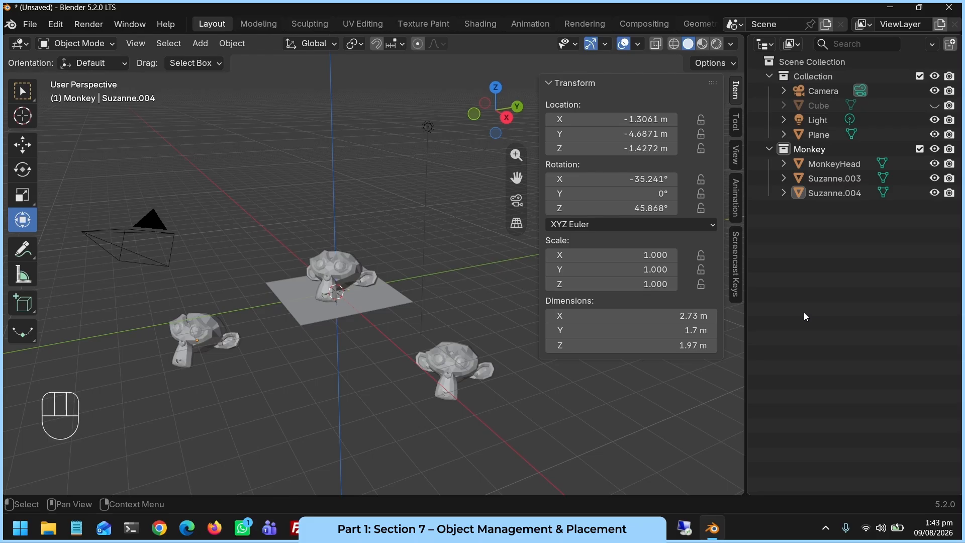
Create another collection at the scene's top level and name it Setup.
right_click(806, 237)
click(806, 236)
double_click(812, 209)
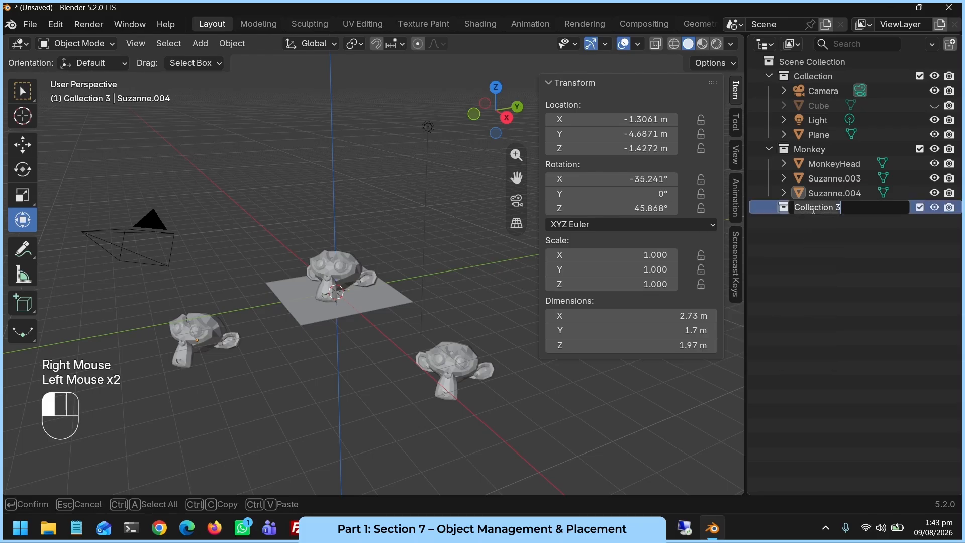
text(Setup)
key(Return)
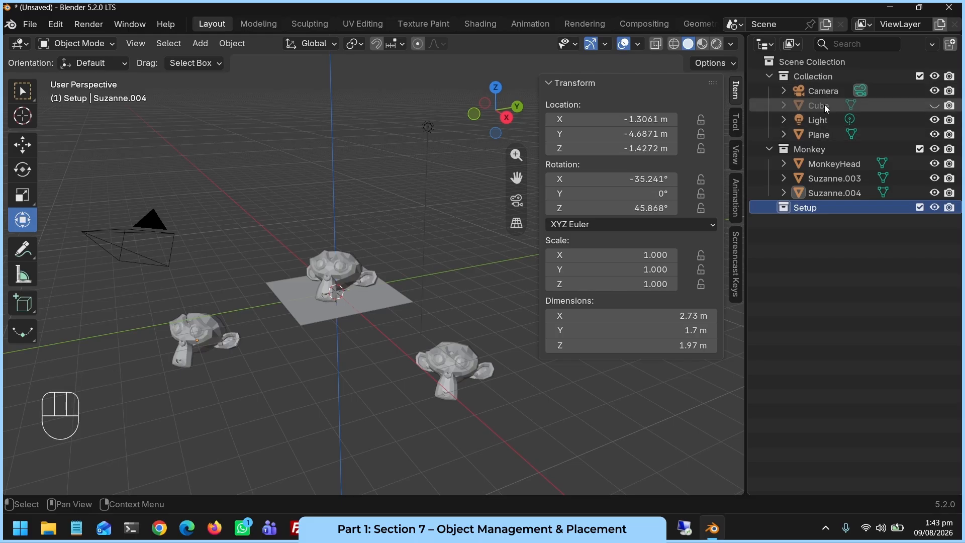
Move the Light, Camera and Plane objects together into the Setup collection and clear the selection.
click(821, 120)
ctrl+click(810, 101)
ctrl+click(802, 150)
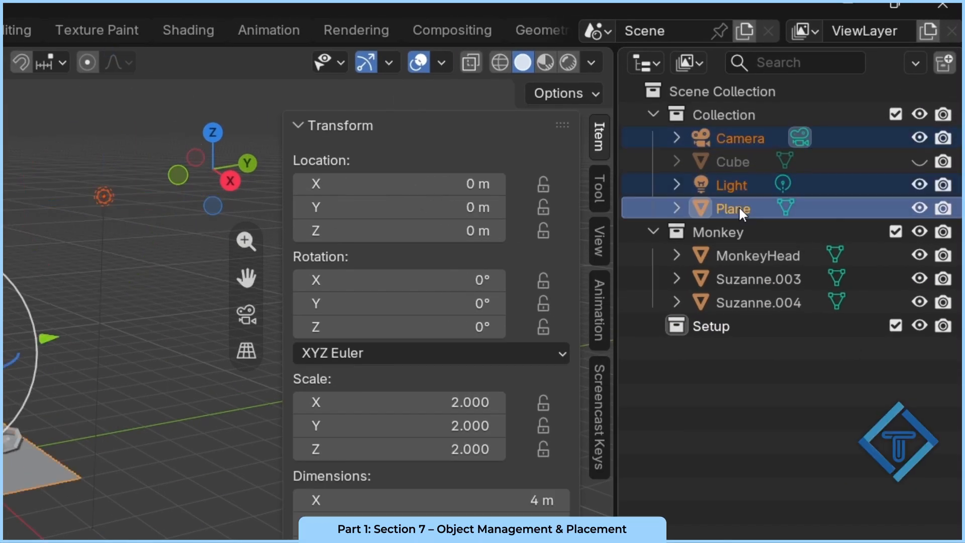
drag(730, 208, 712, 325)
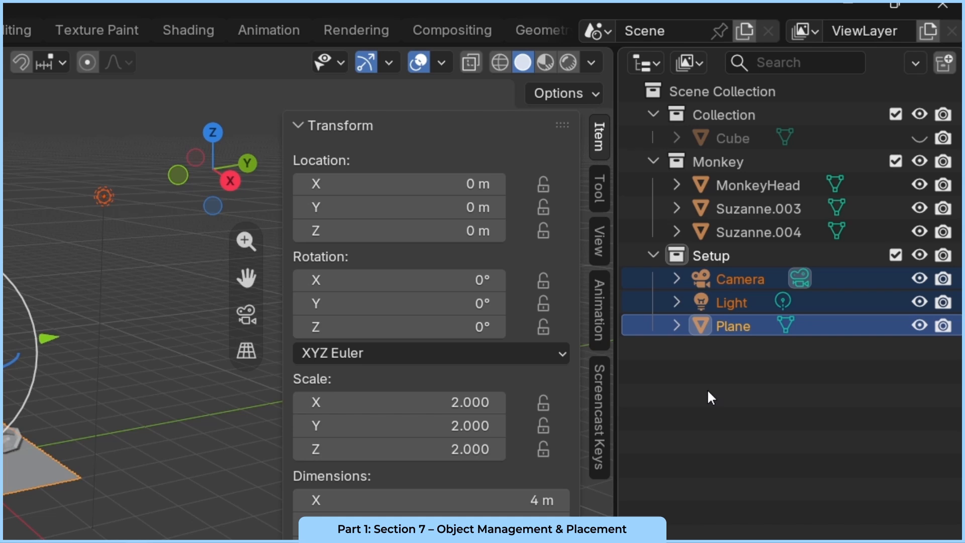
click(706, 387)
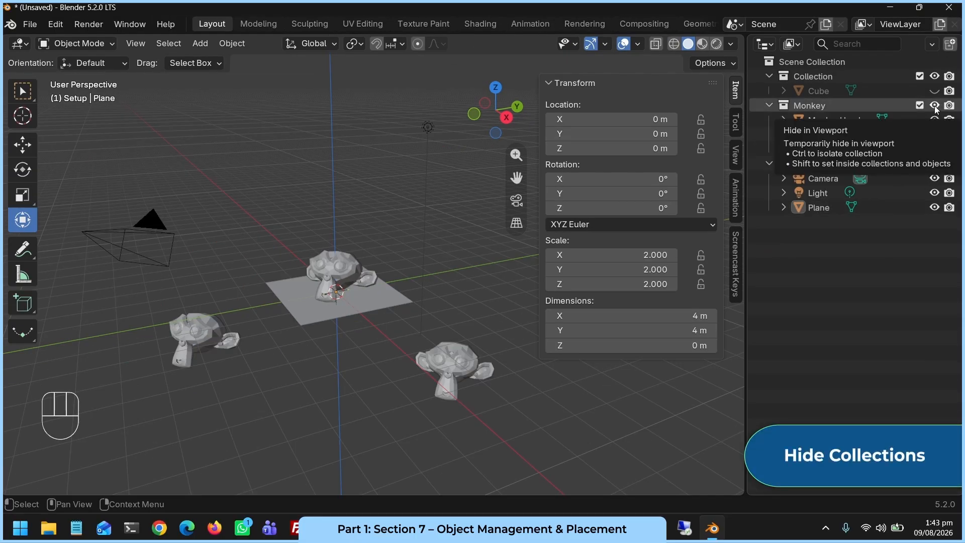
Hide the Monkey collection in the viewport and show it again, doing the same with the Setup collection.
click(935, 108)
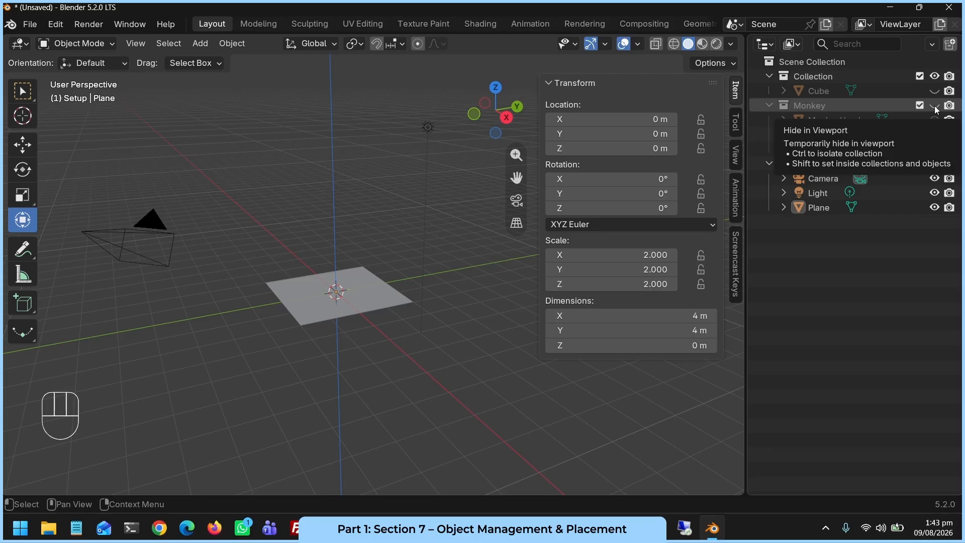
click(935, 108)
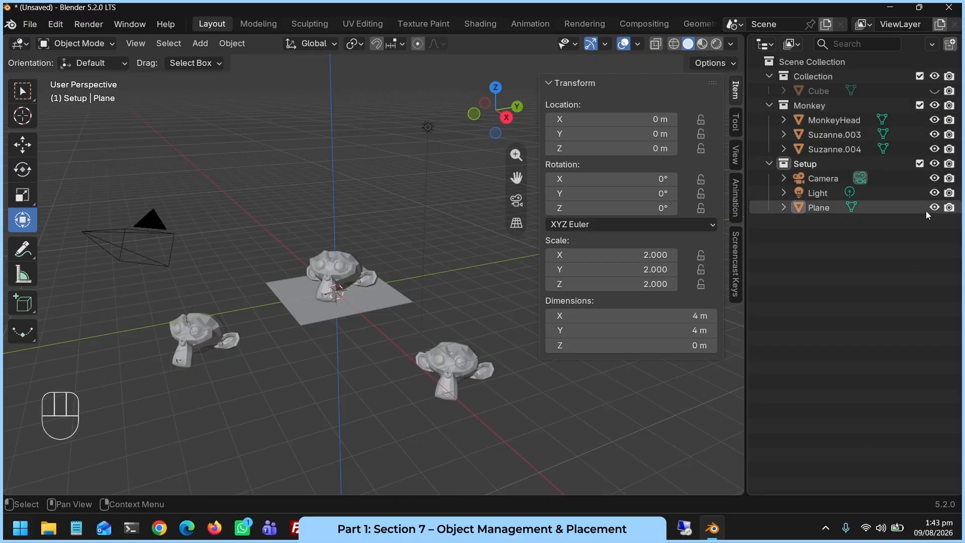
click(934, 164)
click(934, 163)
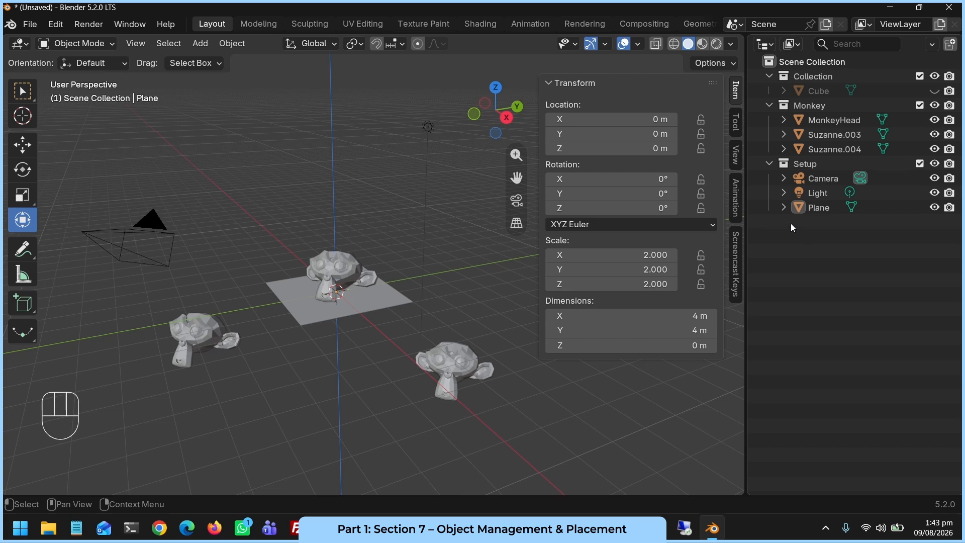
Collapse the Collection, Monkey and Setup collections in the Outliner and expand all three again.
click(769, 76)
click(769, 91)
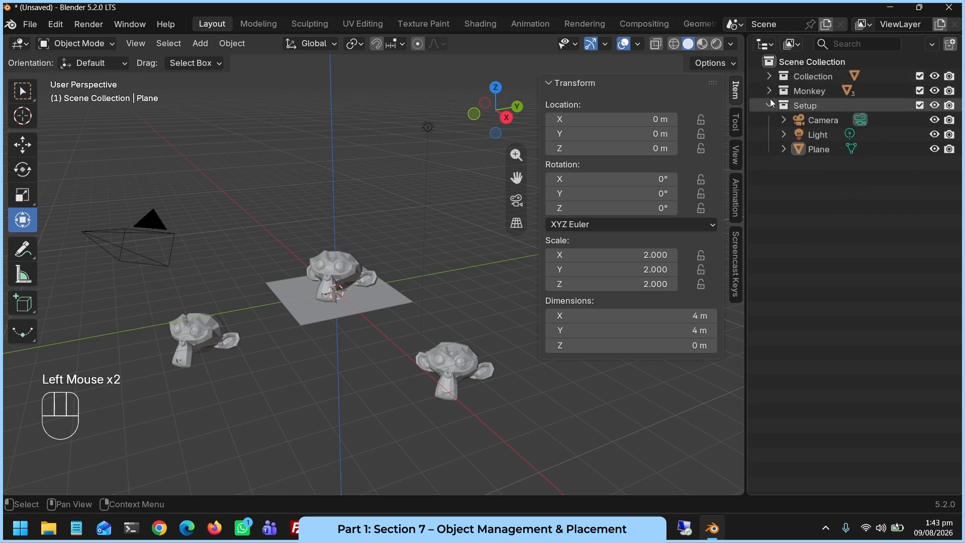
click(770, 105)
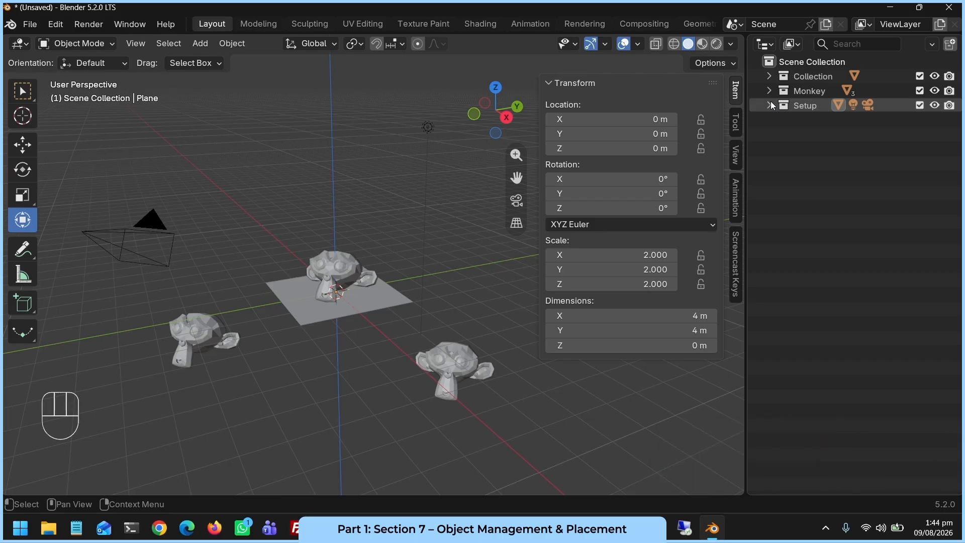
click(770, 105)
click(769, 91)
click(771, 77)
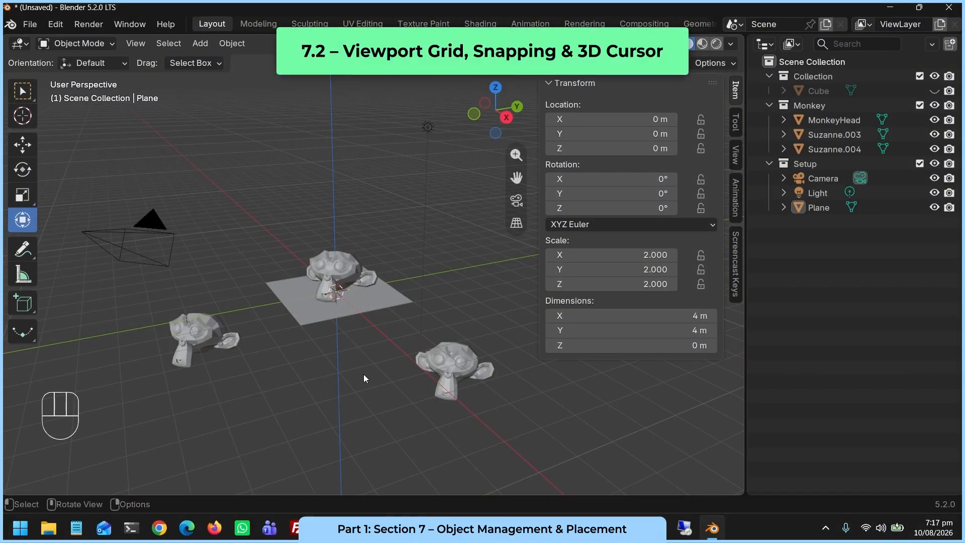
Exclude the Collection, Monkey and Setup collections from the view layer to empty the scene.
ctrl+middle_drag(448, 209, 400, 340)
click(919, 75)
click(920, 91)
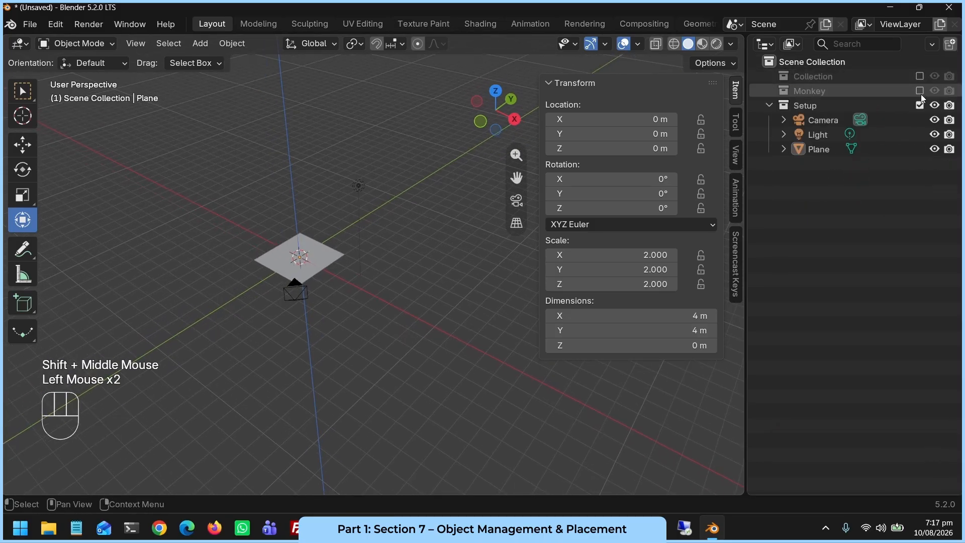
click(920, 105)
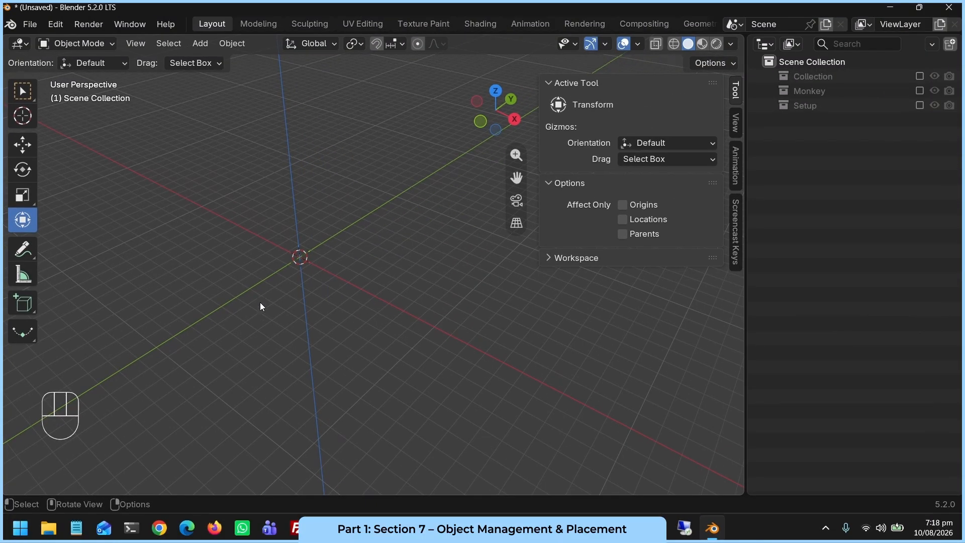
Add a UV sphere at the world origin and switch from the Transform tool to the Select Box tool.
click(201, 44)
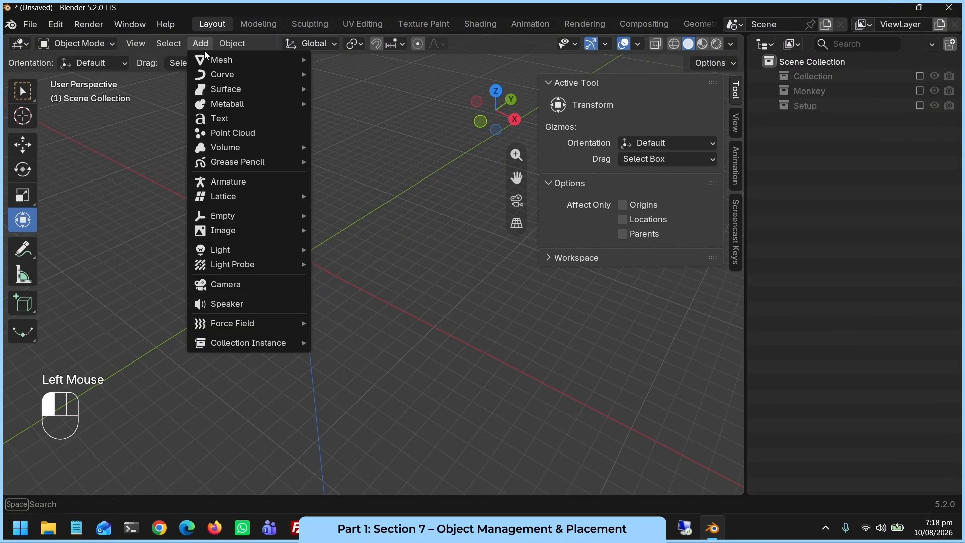
mouse_move(208, 62)
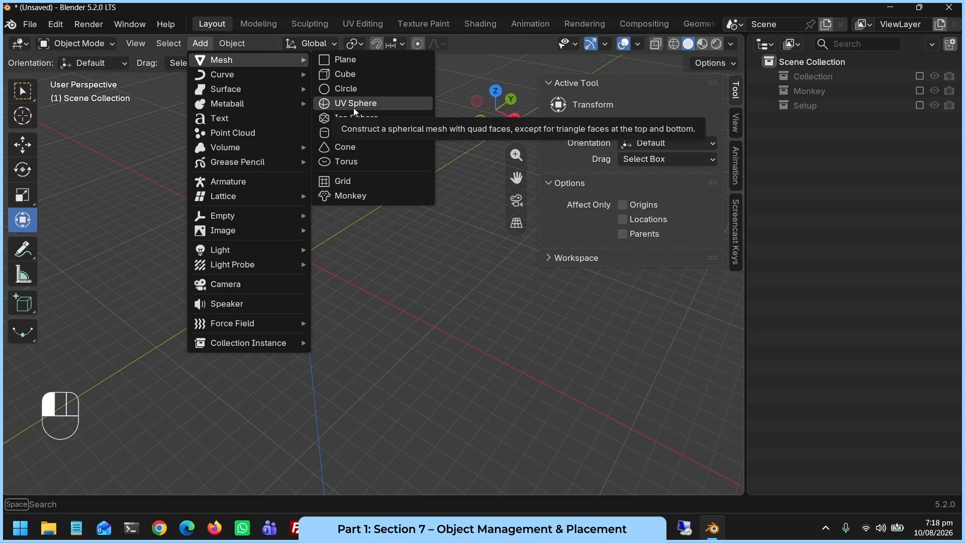
click(354, 107)
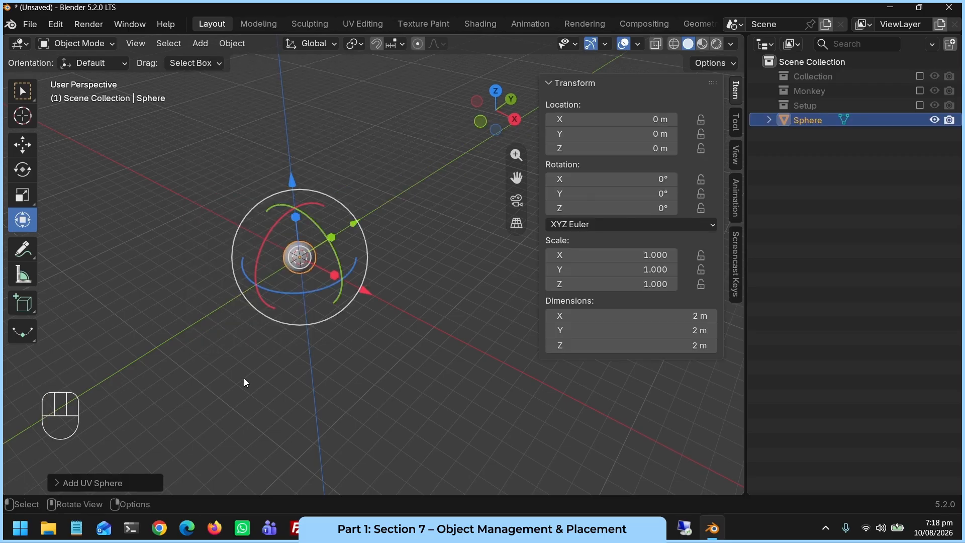
click(22, 92)
middle_drag(218, 240, 248, 362)
scroll(353, 301, up, 1)
scroll(353, 301, up, 2)
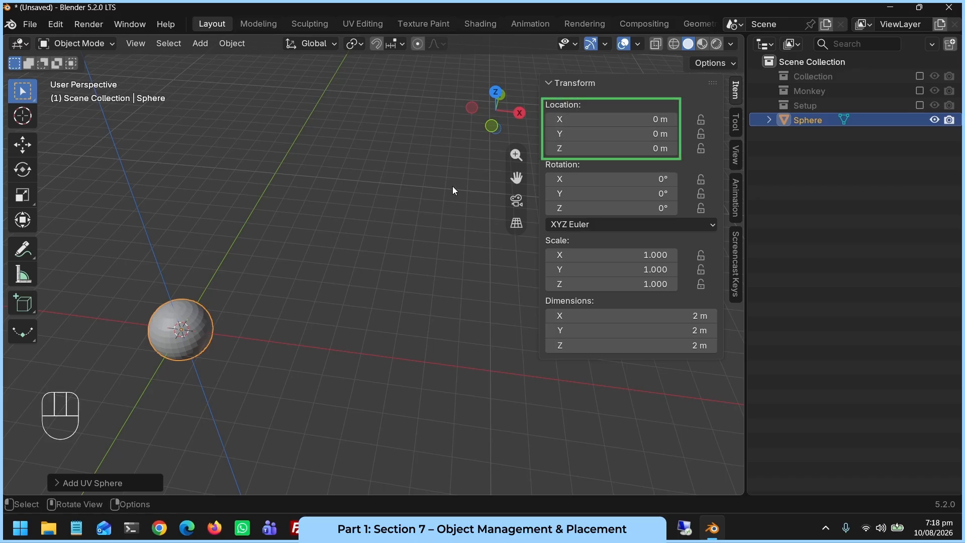
Set the sphere's Y location to 5 m and then to 10 m.
click(584, 135)
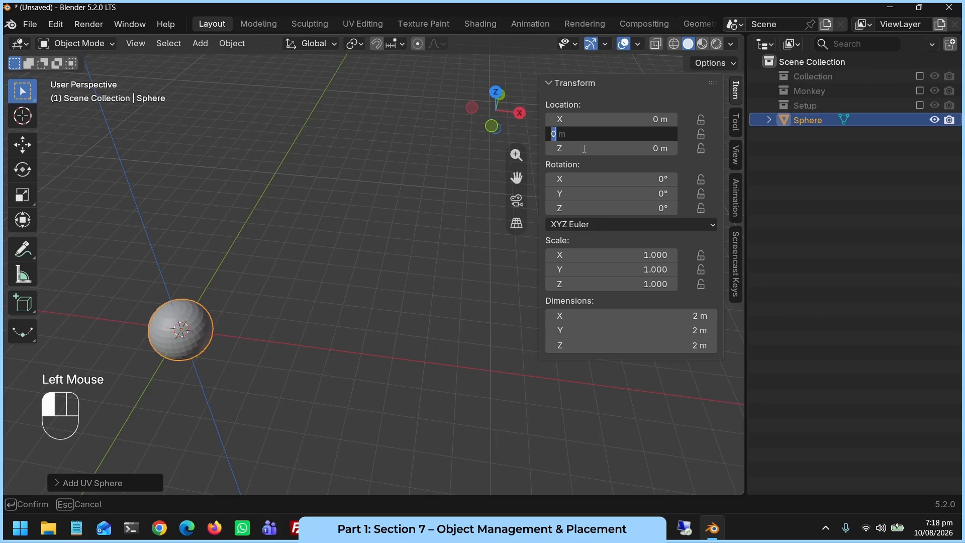
text(5)
key(Return)
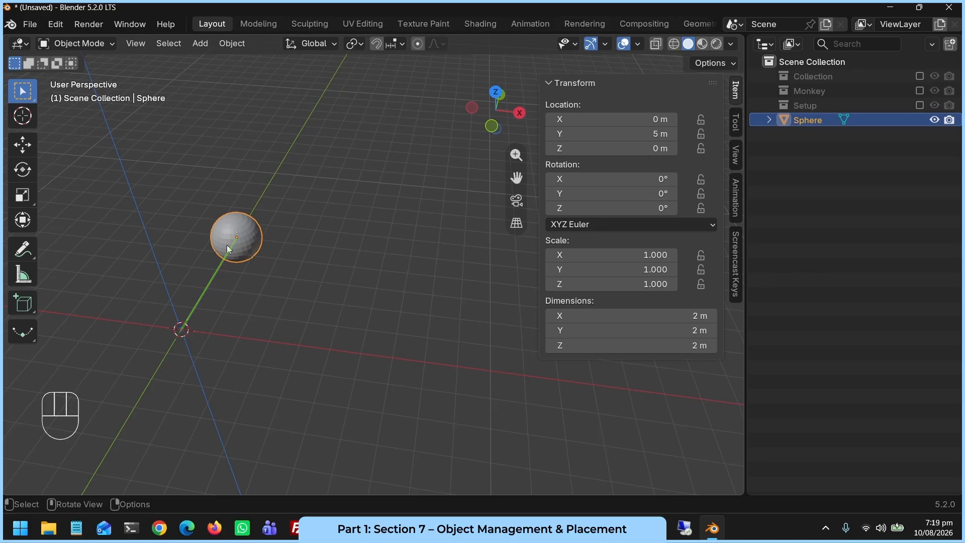
click(591, 133)
text(1)
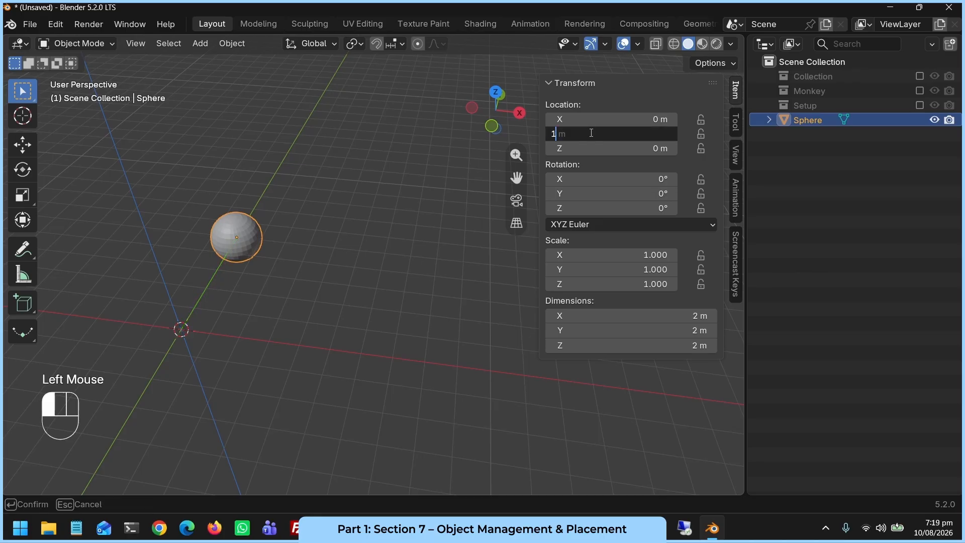
text(0)
key(Return)
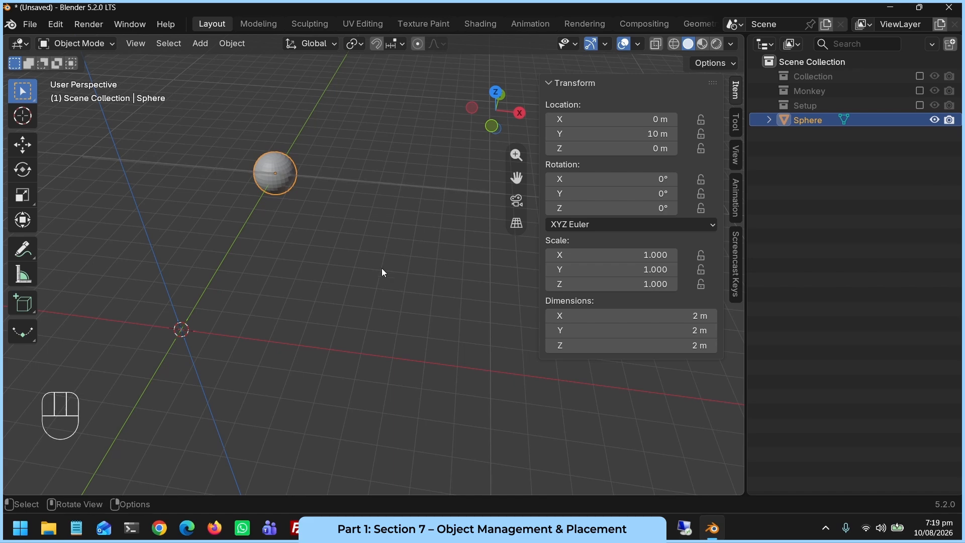
Undo both changes to the sphere's Y location.
middle_drag(383, 271, 385, 245)
key(ctrl+z)
key(ctrl+z)
scroll(319, 315, down, 2)
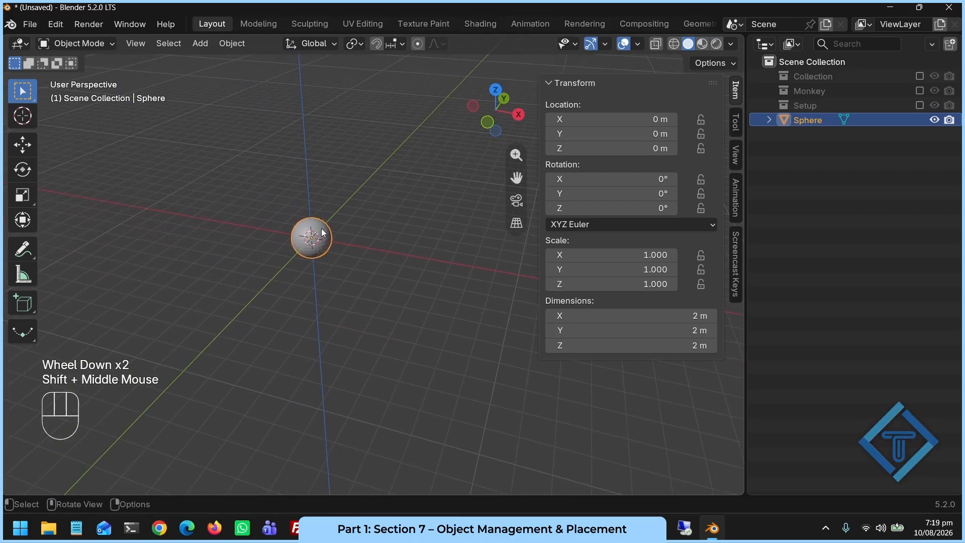
Render a still image of the current scene.
click(88, 24)
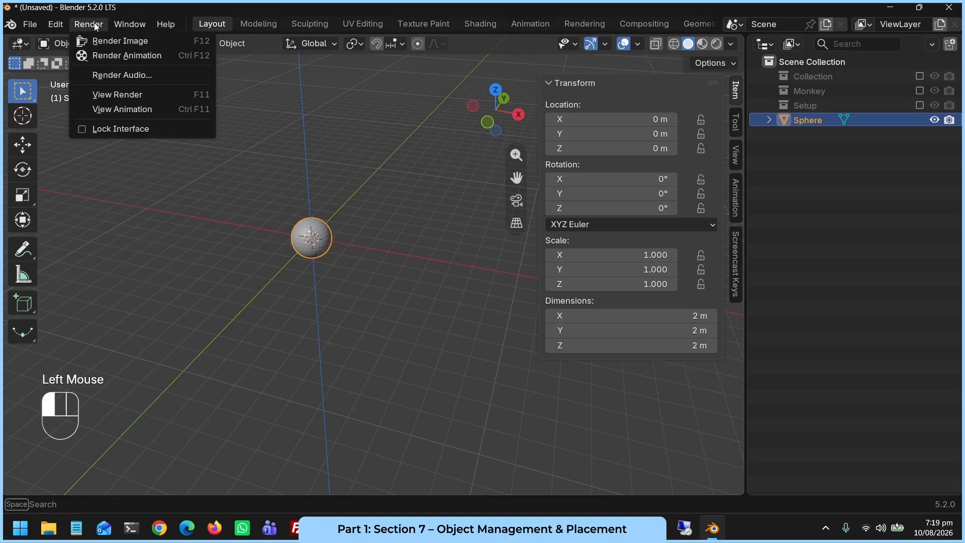
click(96, 39)
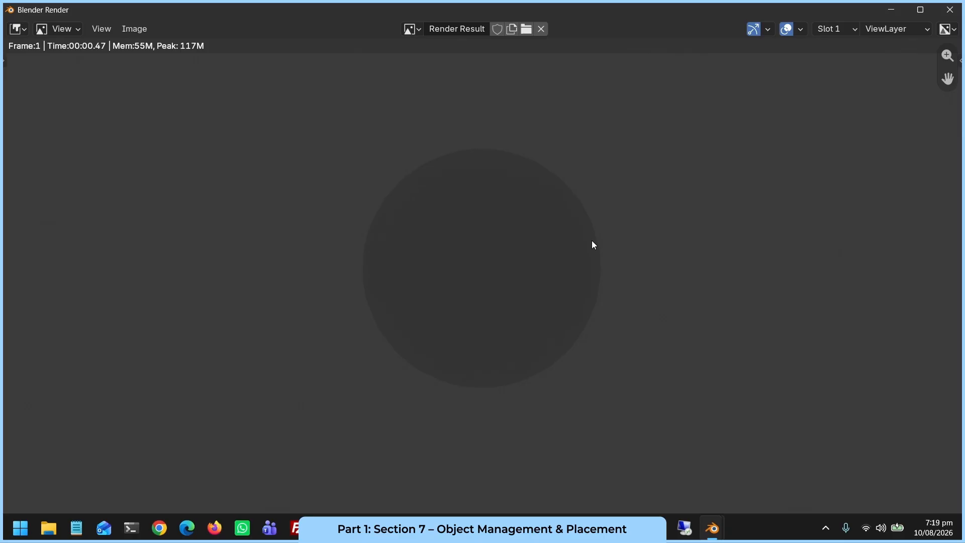
Close the render result and return to the 3D scene.
key(Escape)
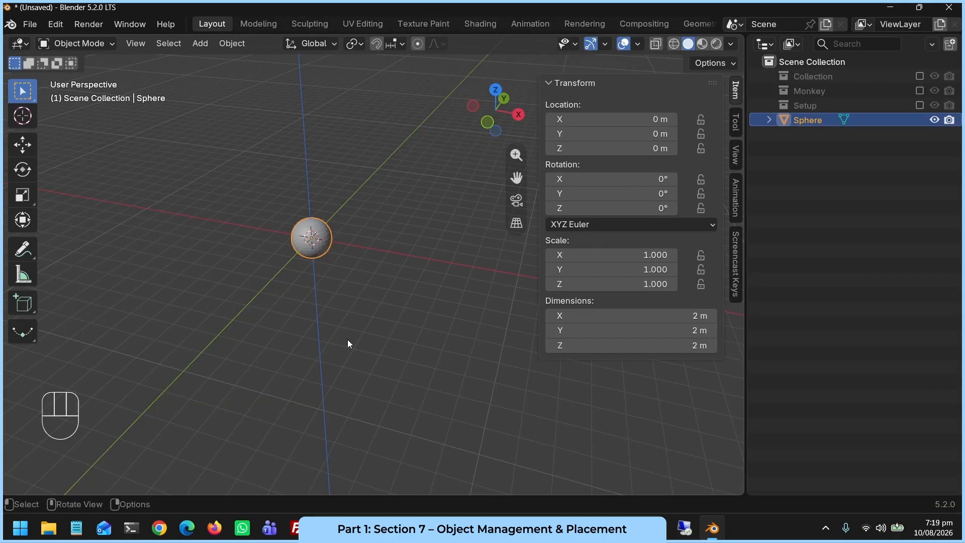
scroll(336, 311, down, 2)
middle_drag(337, 311, 366, 330)
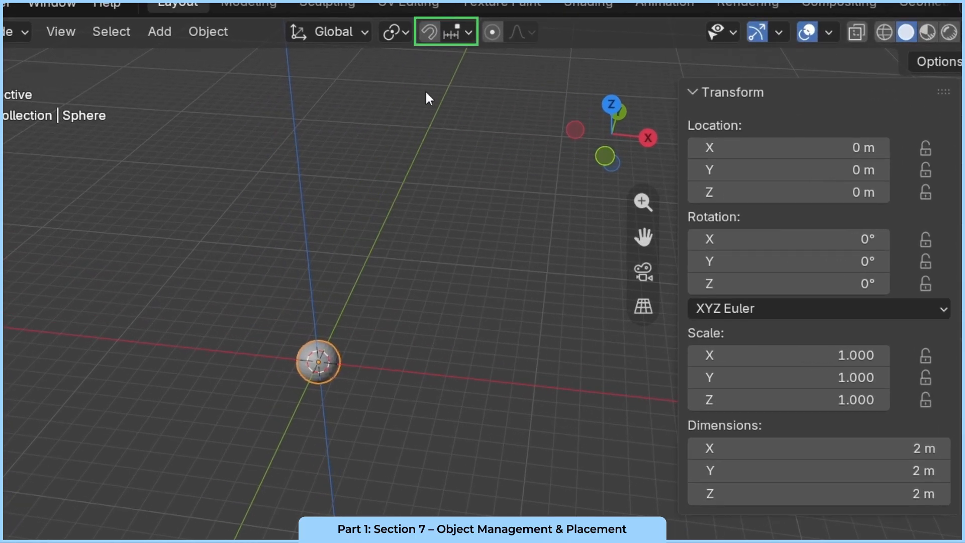
Toggle snapping on and back off, and look through the snap base, target and affect options.
click(429, 38)
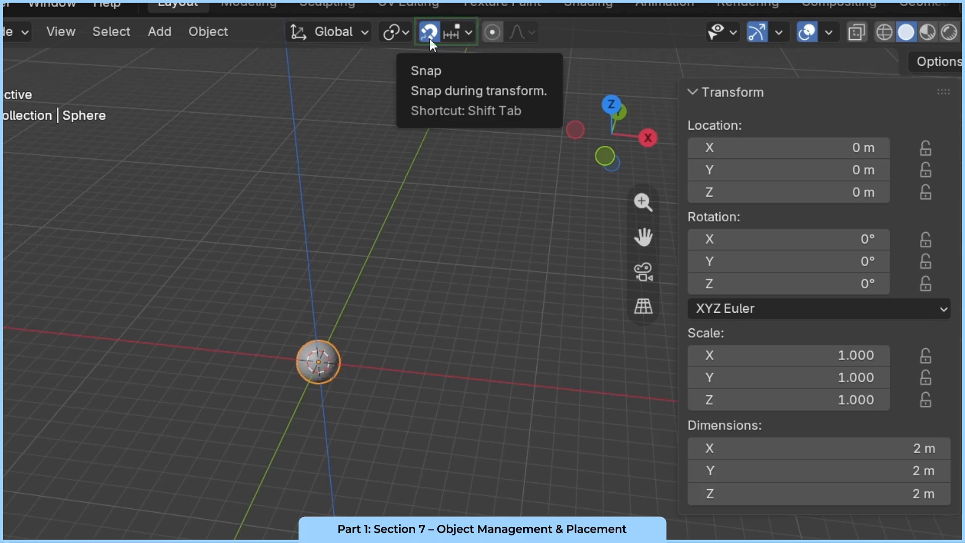
click(430, 38)
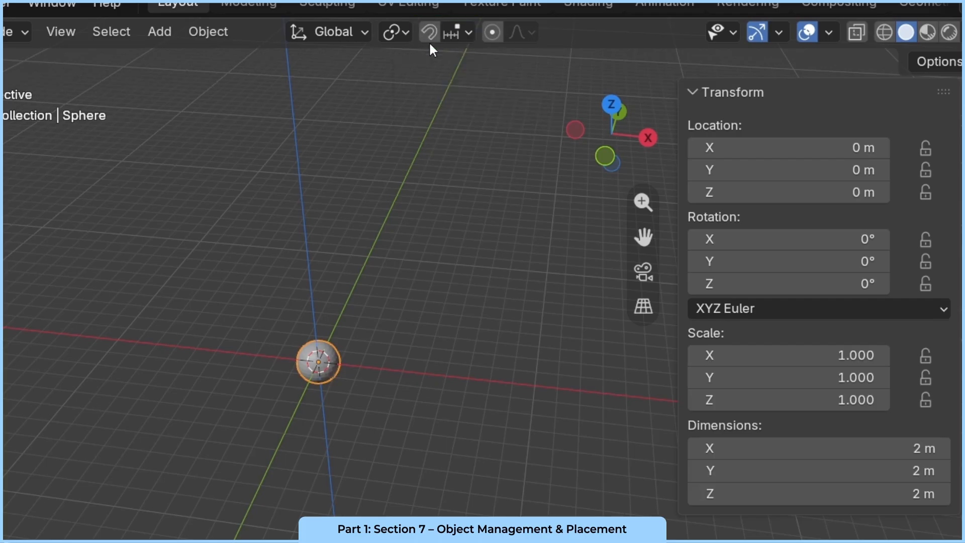
click(470, 32)
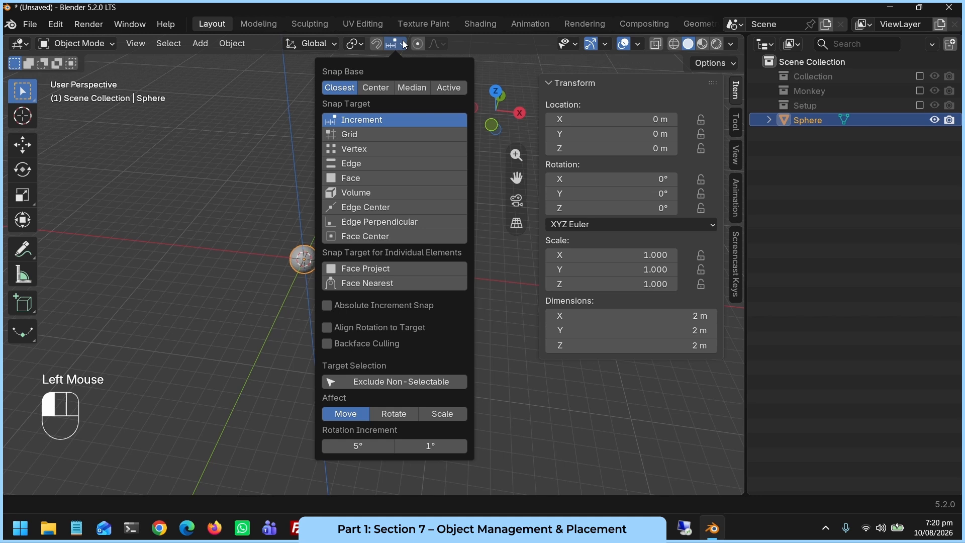
click(402, 44)
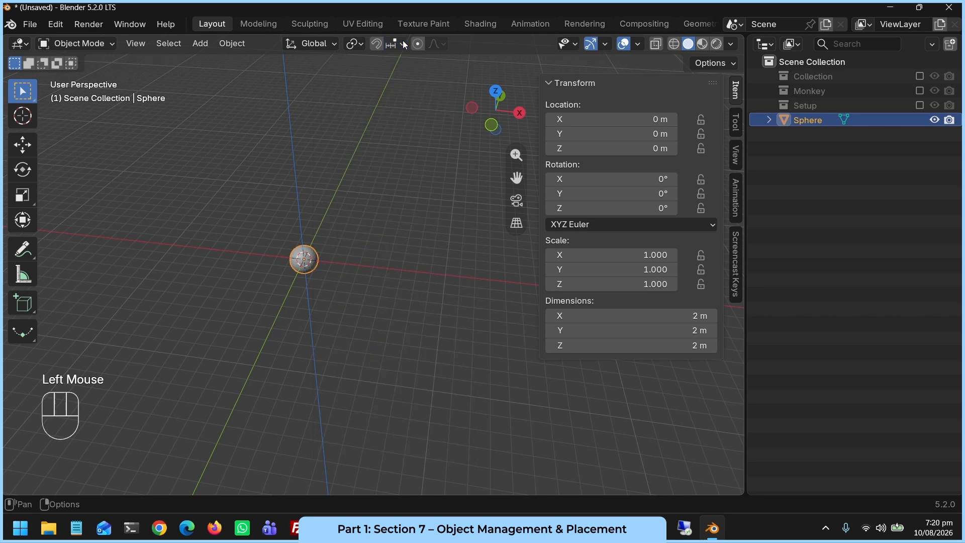
Hide the sphere from view and add a cube mesh at the world origin.
click(939, 120)
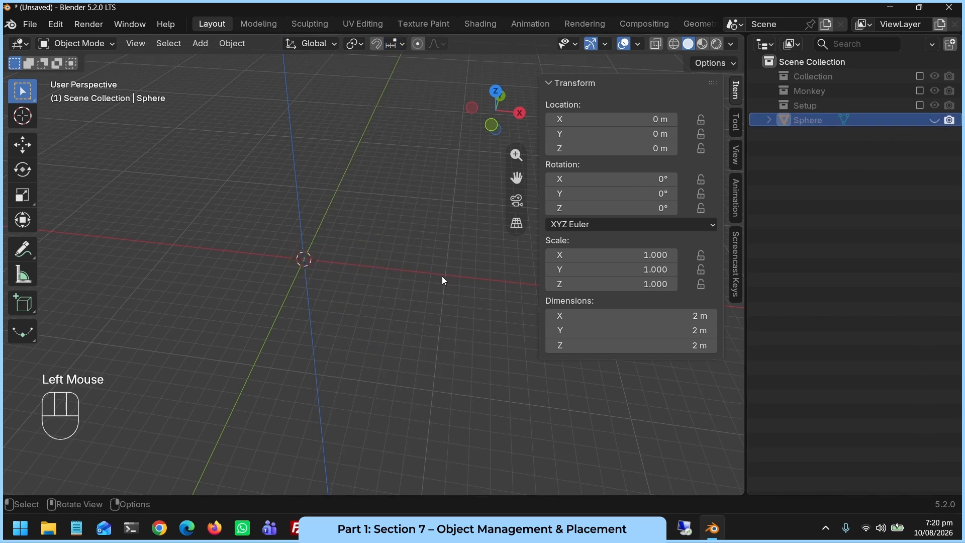
click(200, 43)
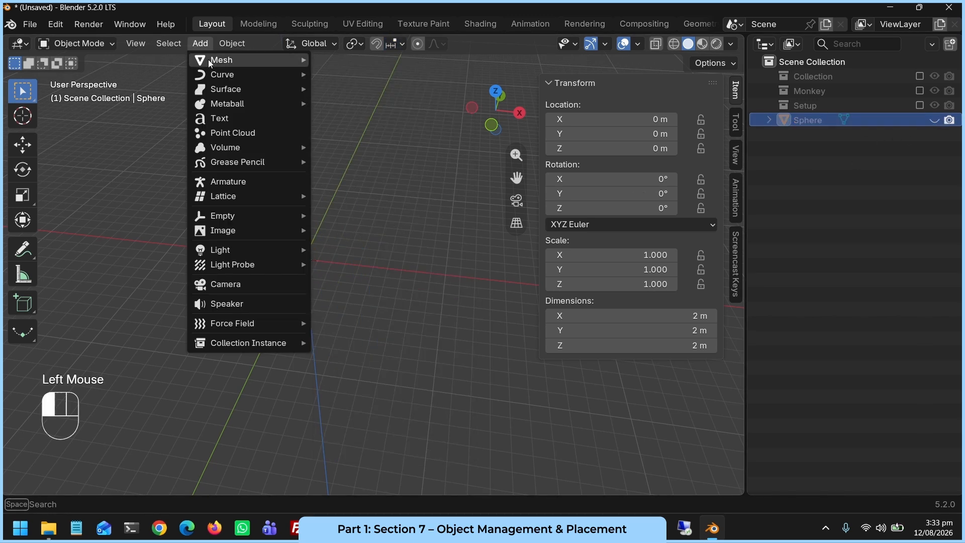
mouse_move(210, 64)
click(352, 72)
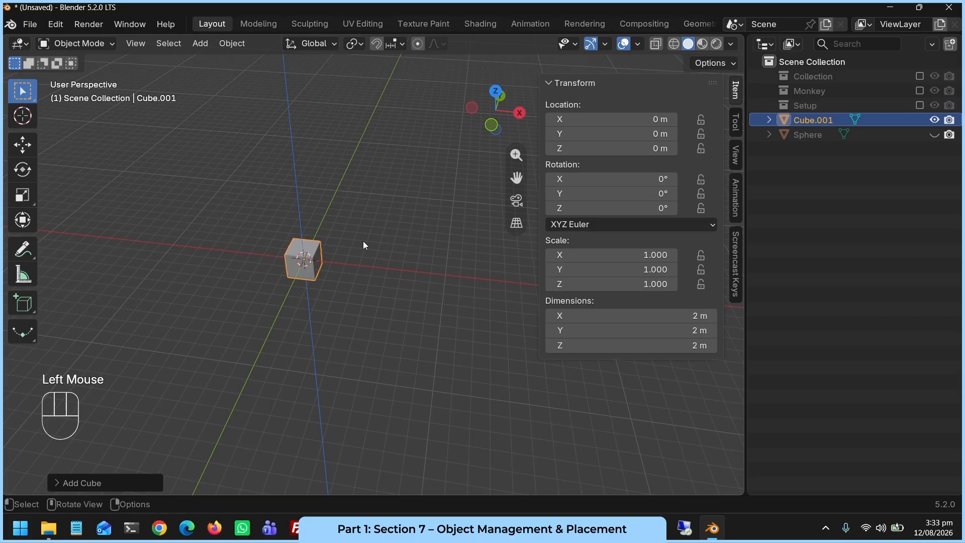
From the top view, move the cube freely without snapping to about X 3 m, Y -1.6 m, and undo the move.
key(grave)
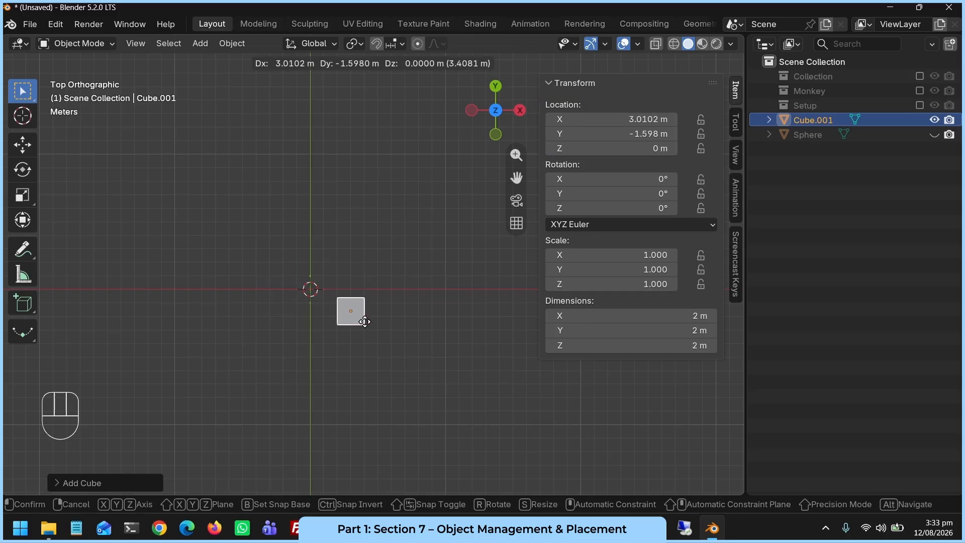
click(364, 322)
key(ctrl+z)
Enable snapping and move the cube in 1 m increments to X -2 m, Y -3 m, and back to the origin.
click(379, 52)
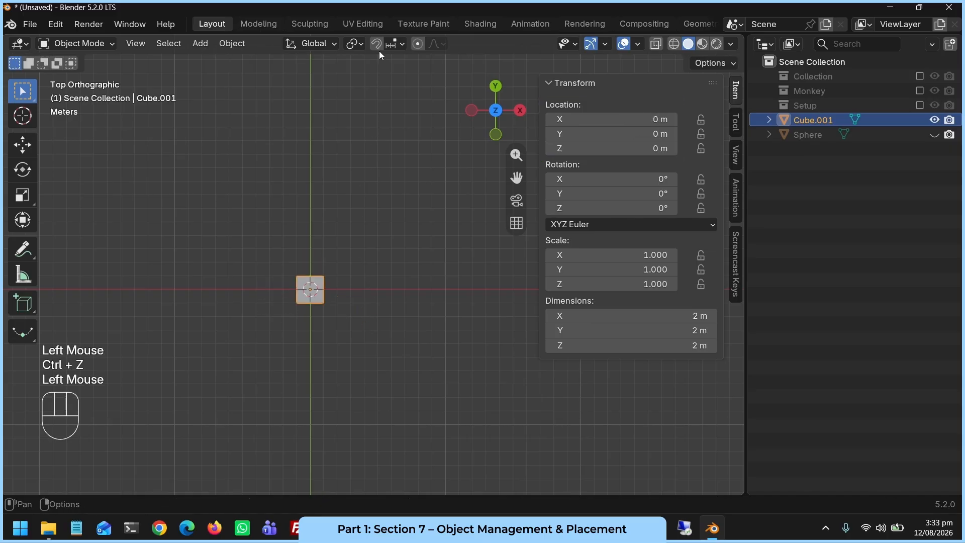
click(381, 49)
key(g)
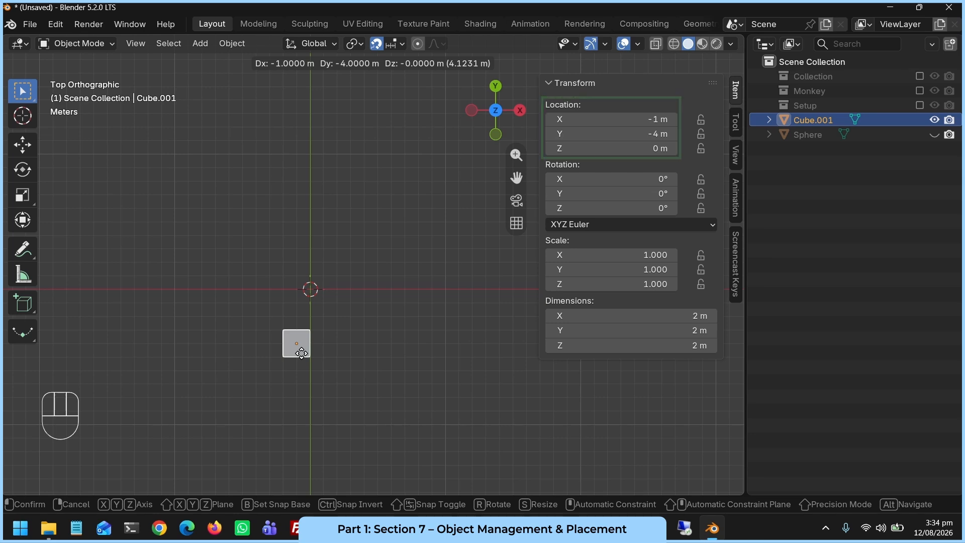
click(287, 352)
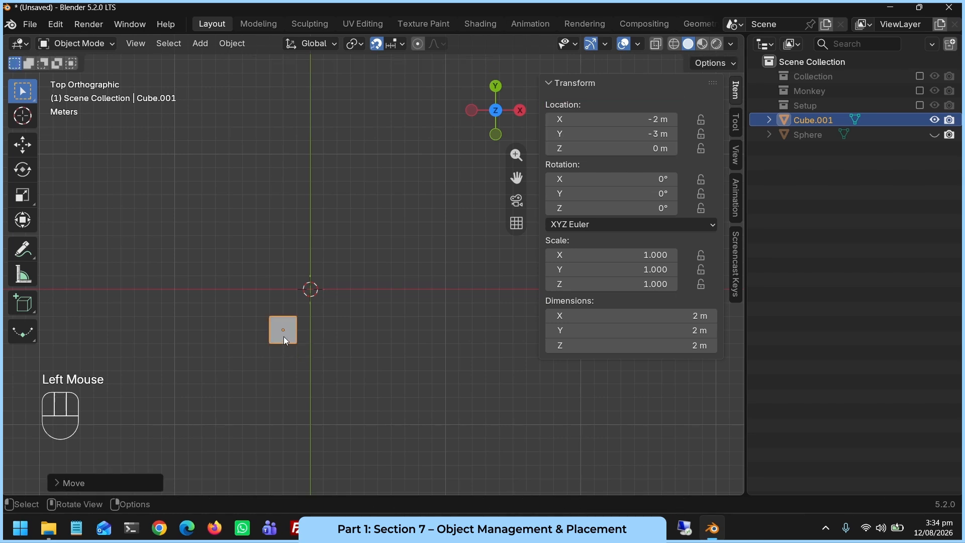
key(g)
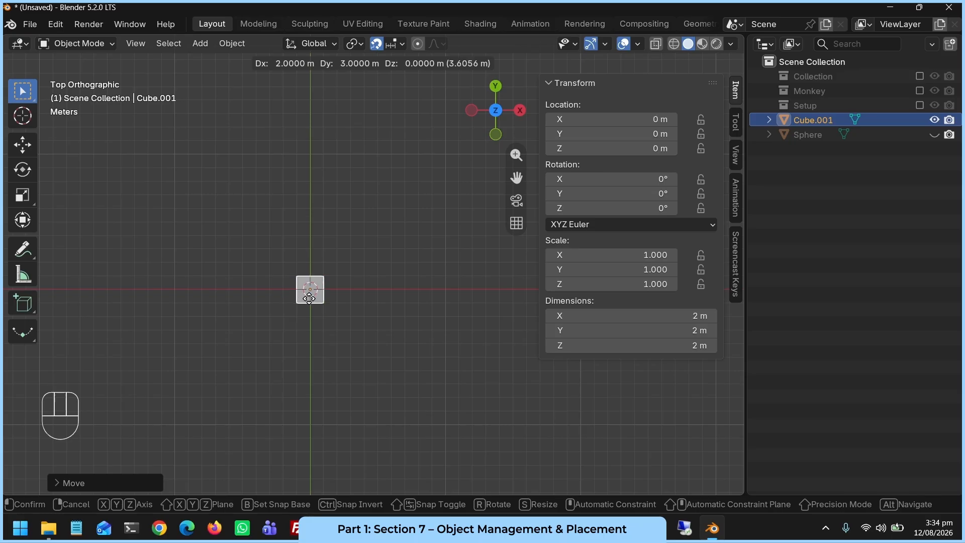
click(312, 301)
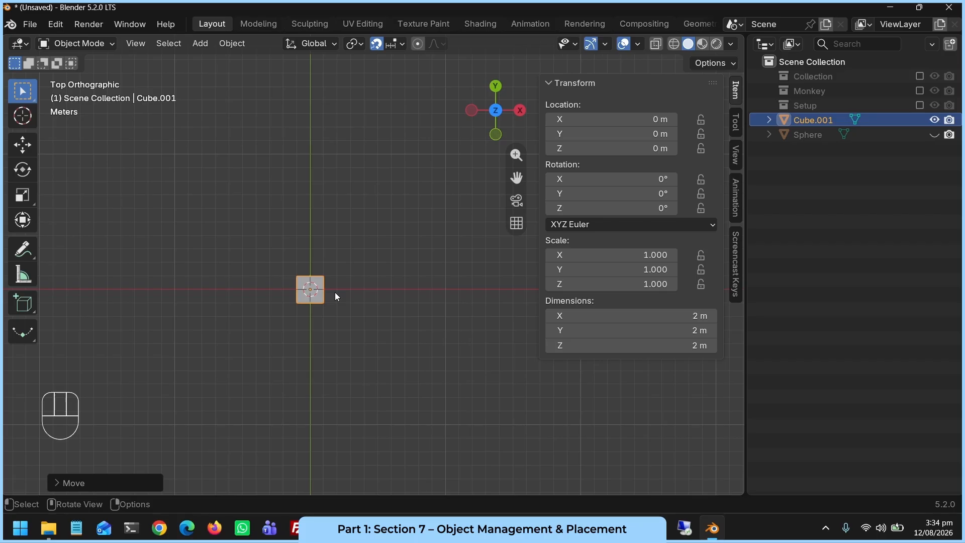
Move the cube along X in 10 m increments to -20 m and back to the origin.
scroll(335, 294, down, 6)
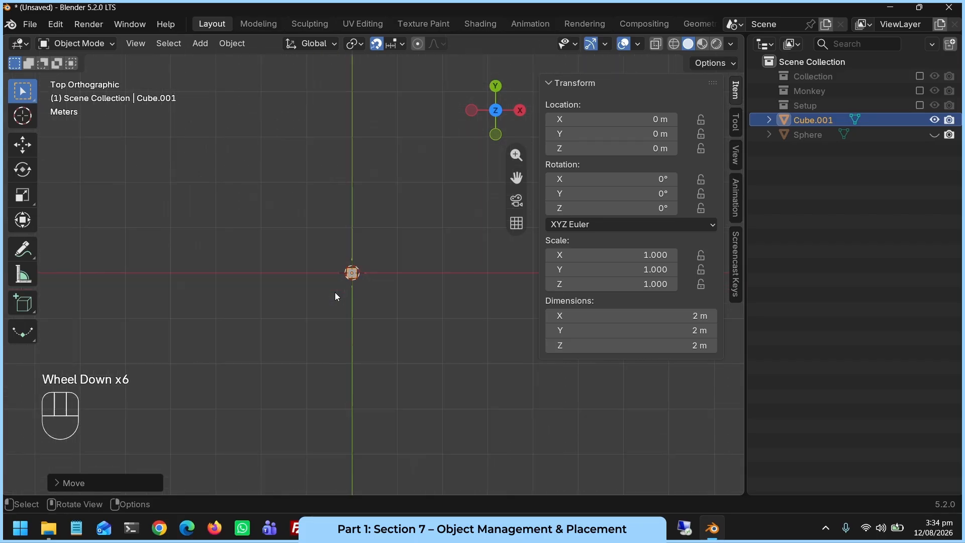
scroll(336, 297, down, 1)
key(g)
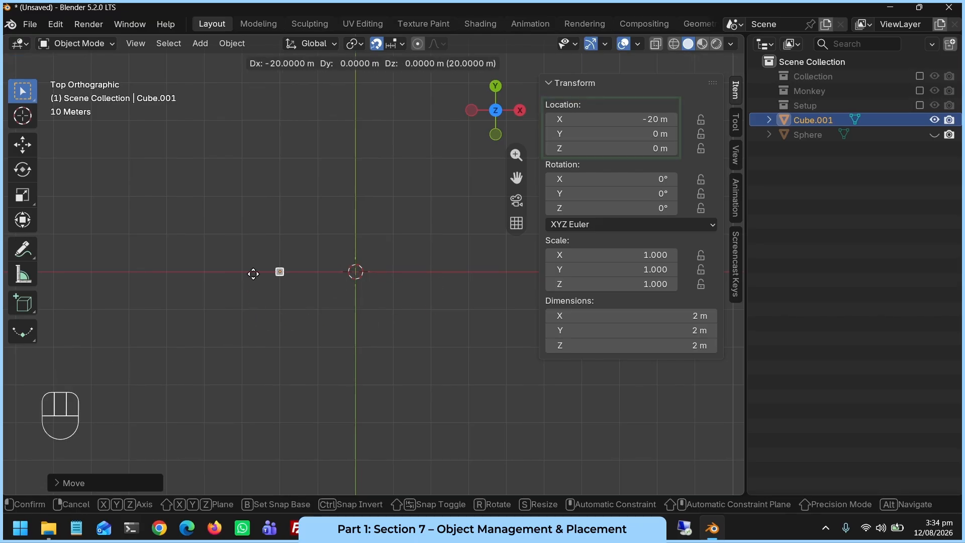
click(355, 271)
Move the cube diagonally away from the origin in 10 cm snap increments, and undo the move.
scroll(266, 273, up, 10)
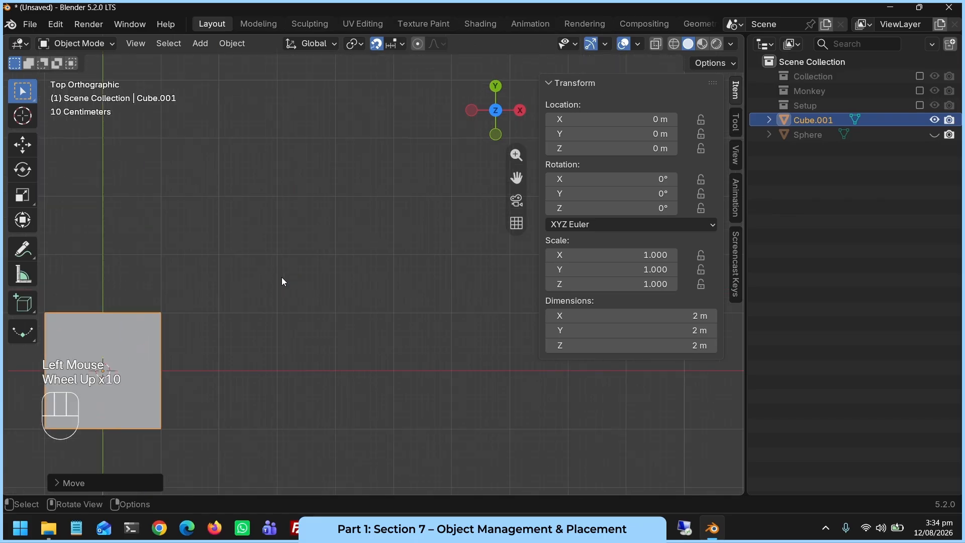
key(g)
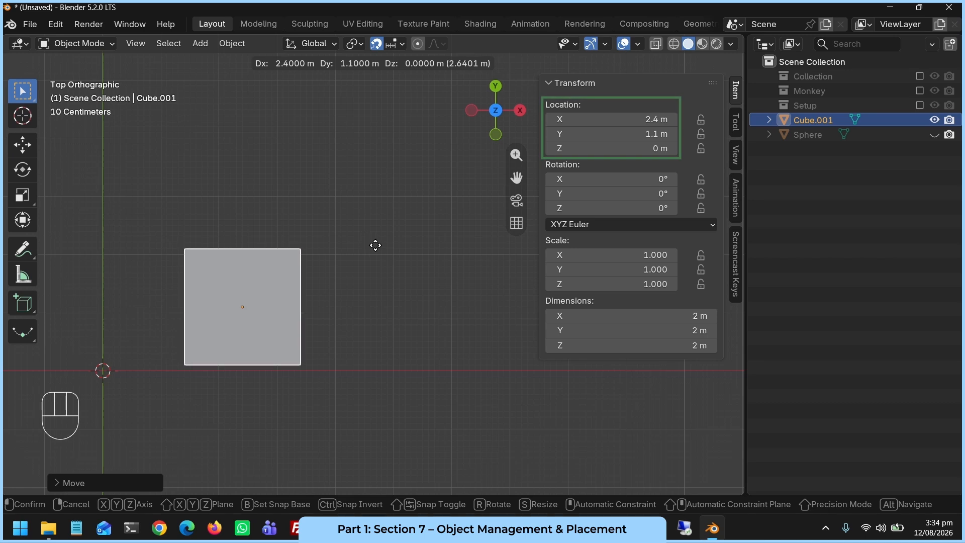
click(412, 229)
key(ctrl+z)
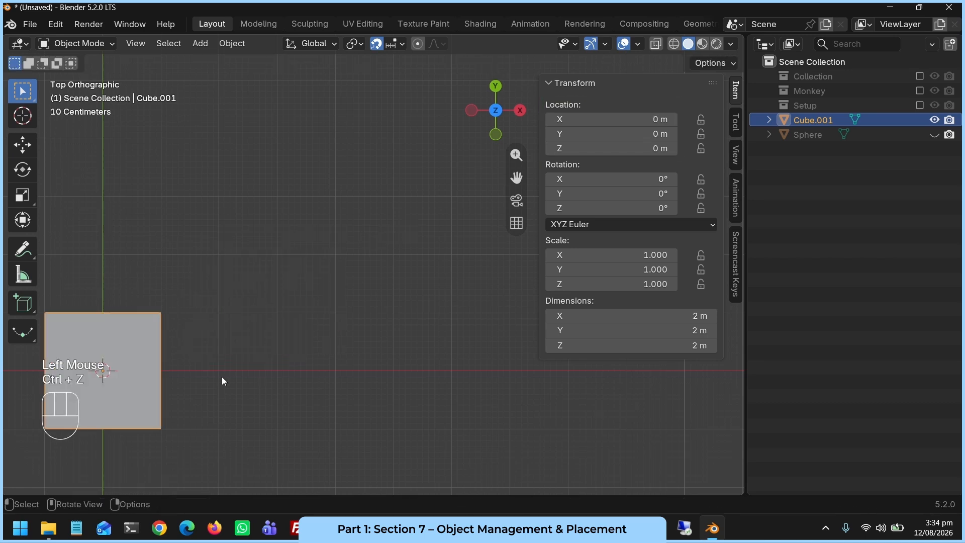
Switch to the Move tool and try moving the cube along its X and Y axes, ending back at the origin.
scroll(270, 401, down, 3)
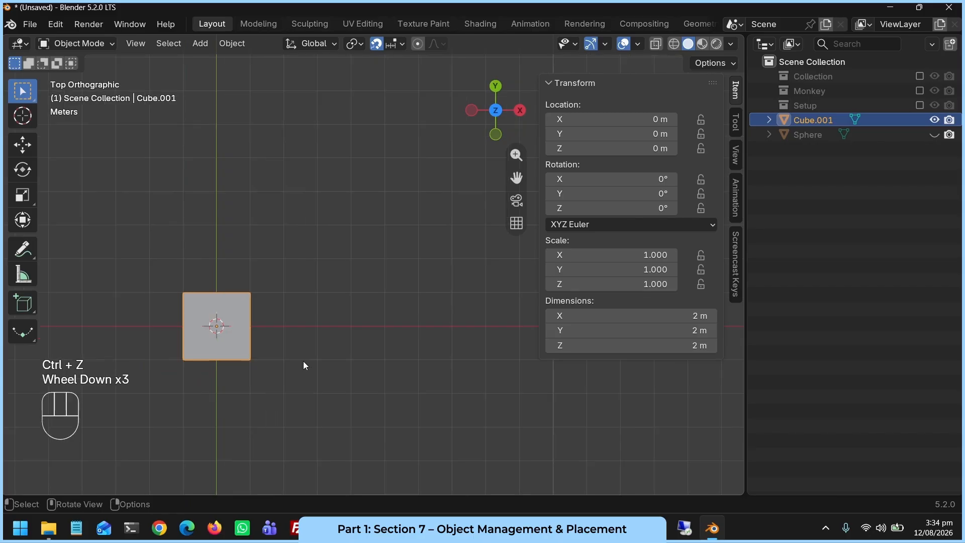
shift+middle_drag(262, 348, 200, 278)
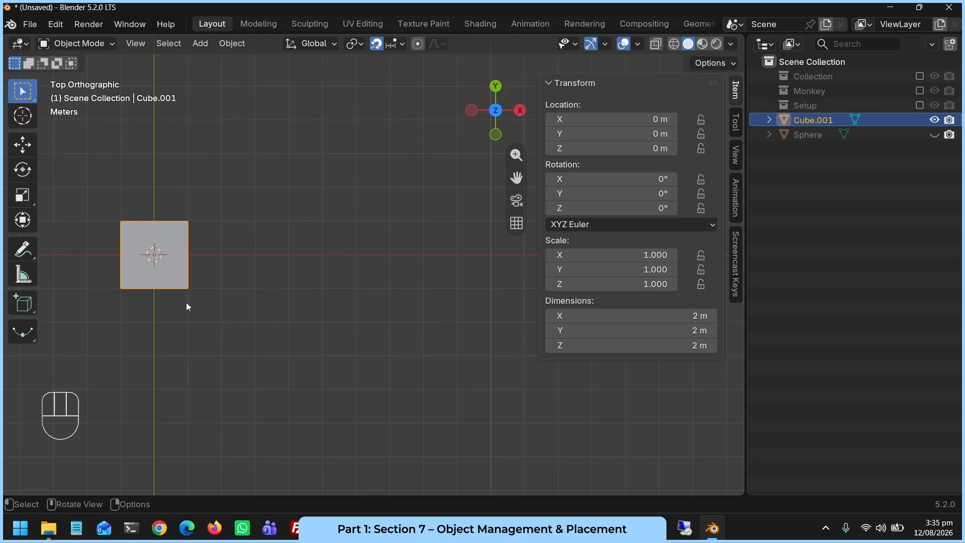
click(22, 145)
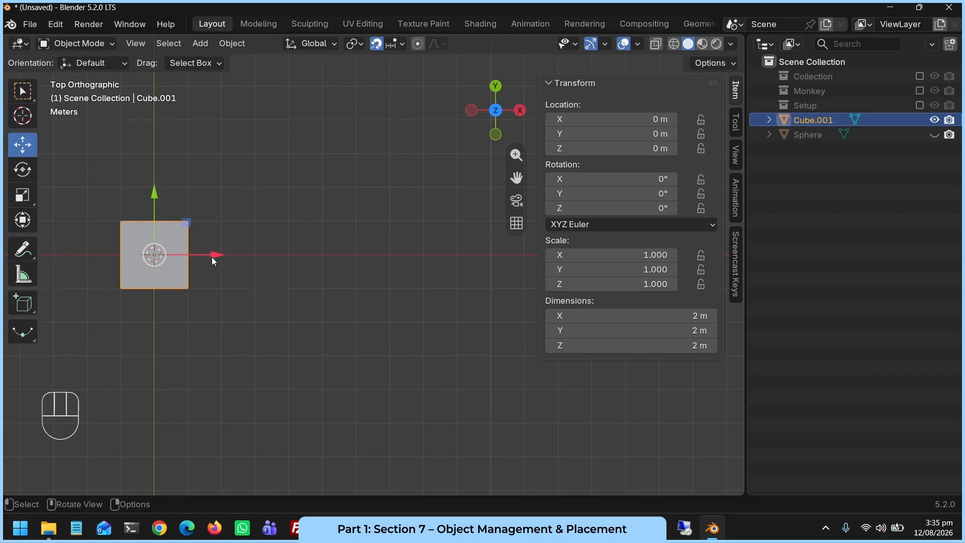
mouse_move(212, 258)
mouse_down()
mouse_move(495, 284)
mouse_move(230, 273)
mouse_move(520, 284)
mouse_move(243, 281)
mouse_move(200, 267)
mouse_up()
drag(153, 231, 213, 257)
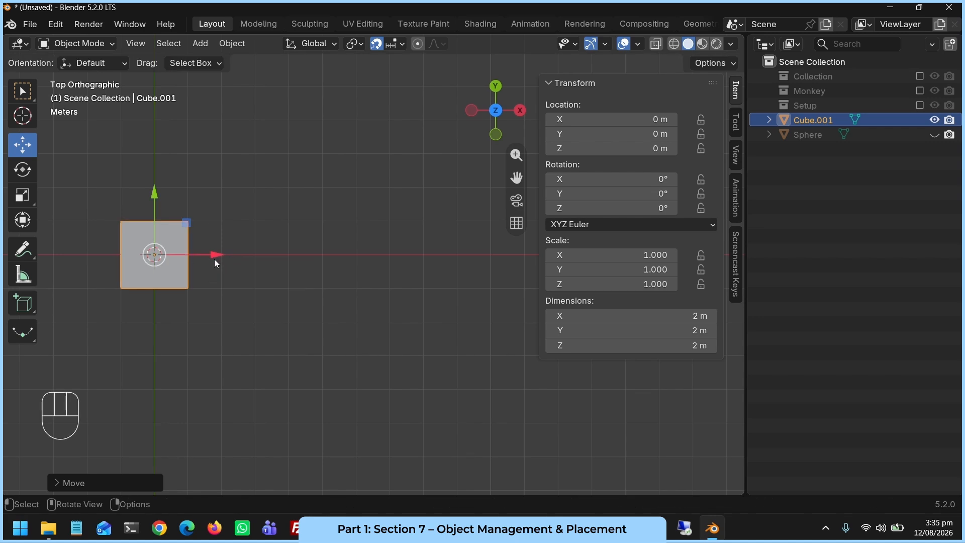
Duplicate the cube three times along X, snapping the copies to 3 m, 6 m and 9 m, and deselect.
key(shift)
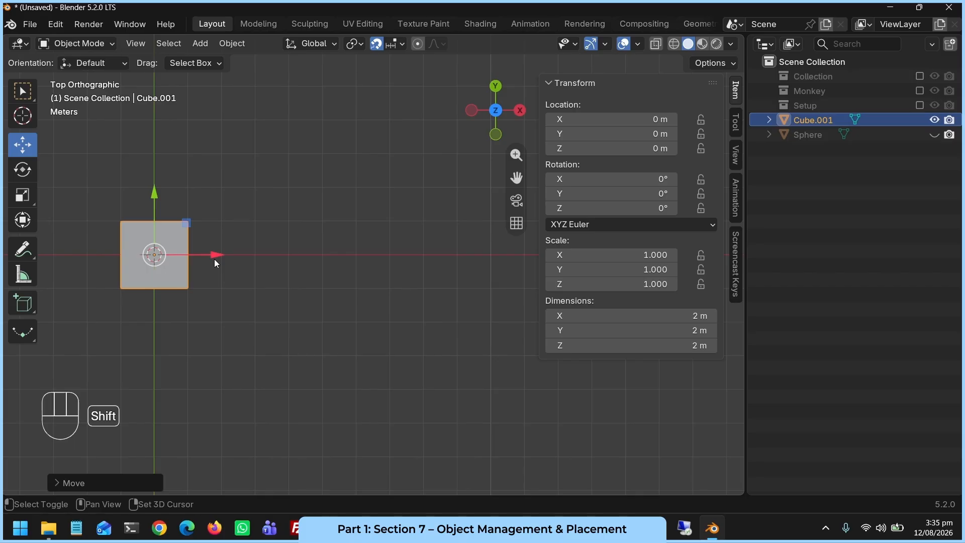
key(shift+d)
click(316, 265)
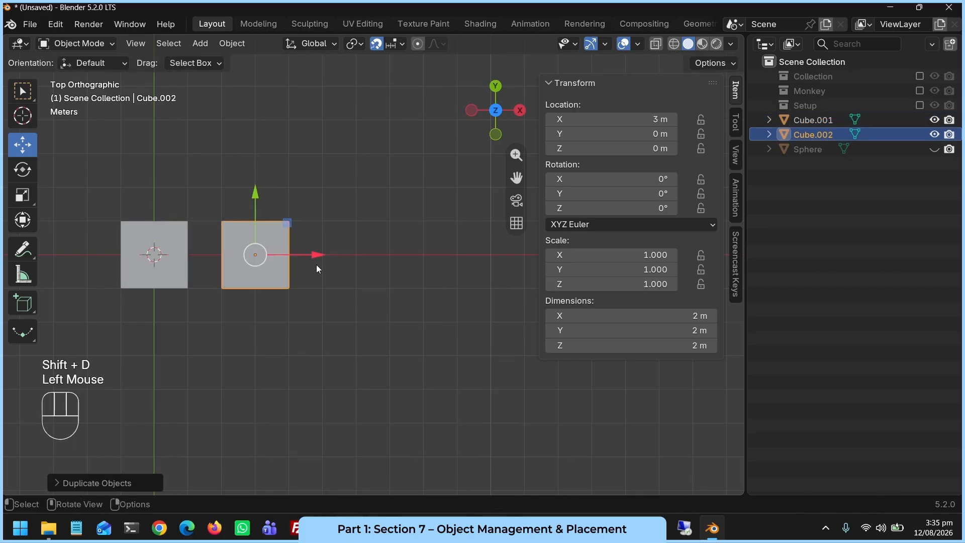
key(shift+d)
click(407, 265)
key(shift+d)
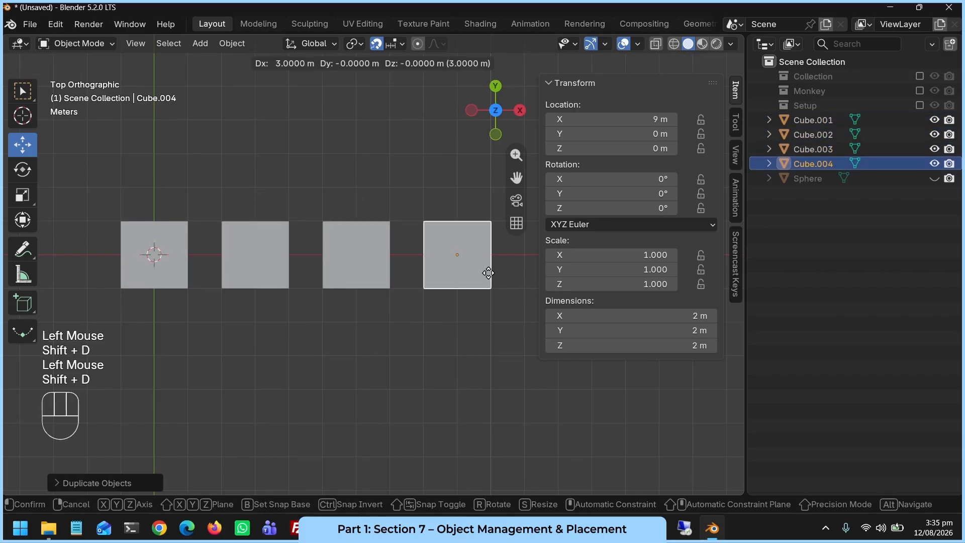
click(495, 270)
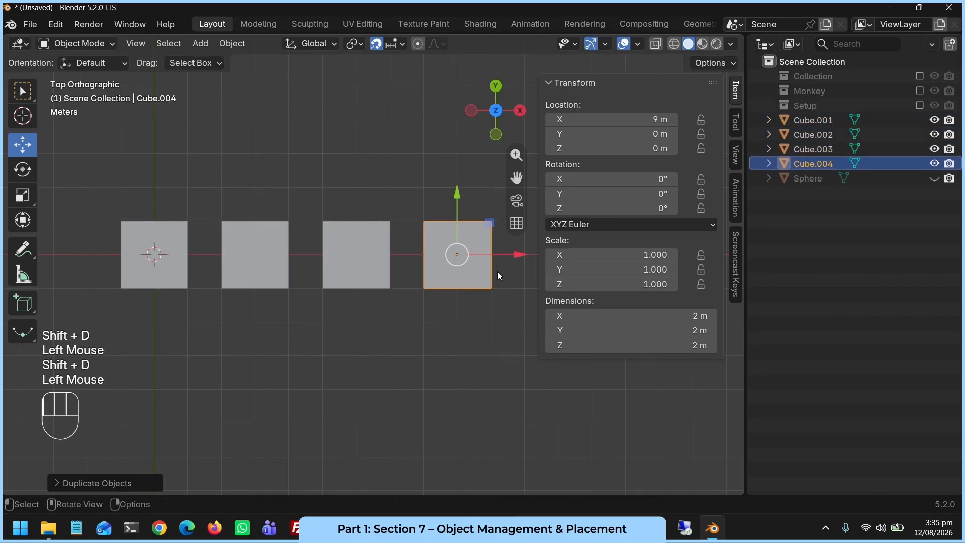
click(456, 317)
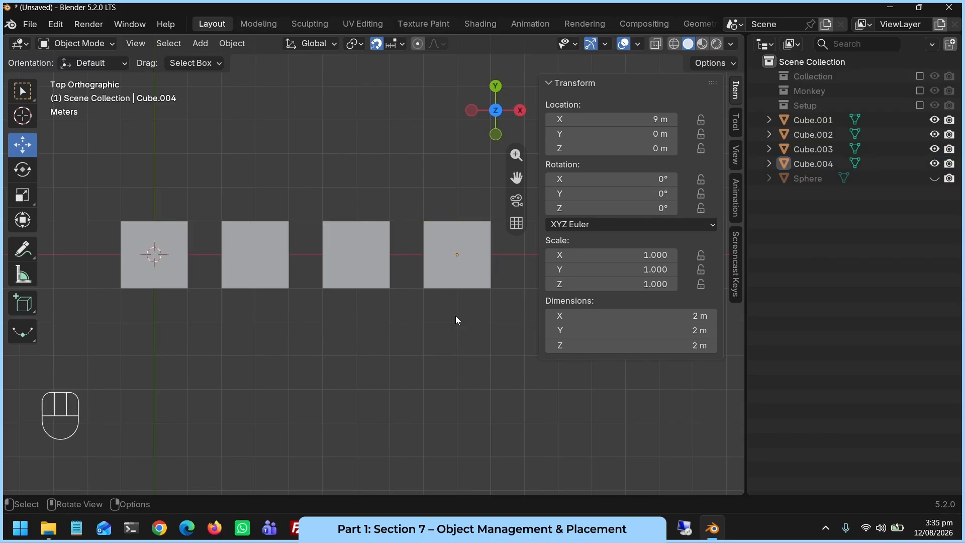
Select all four cubes together with the hidden sphere and delete them.
scroll(457, 320, down, 3)
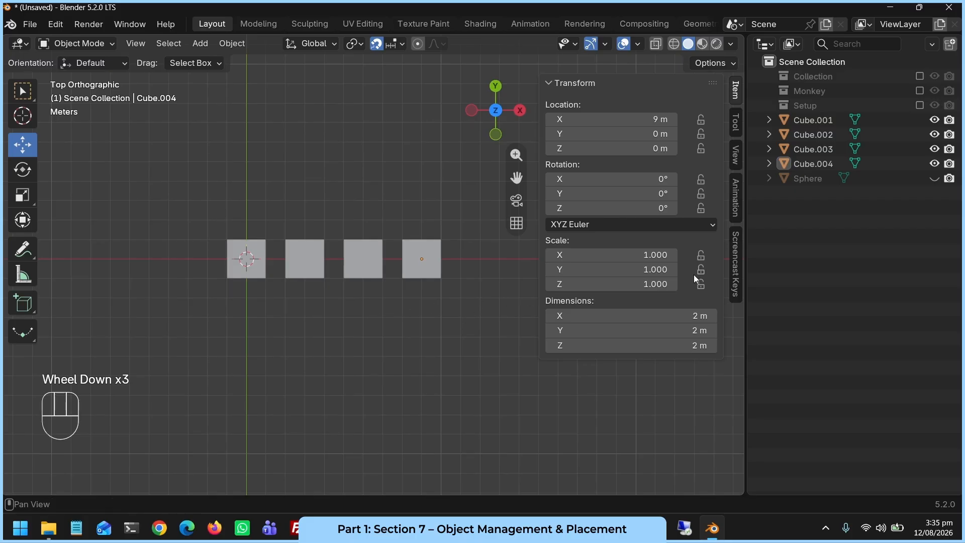
click(830, 122)
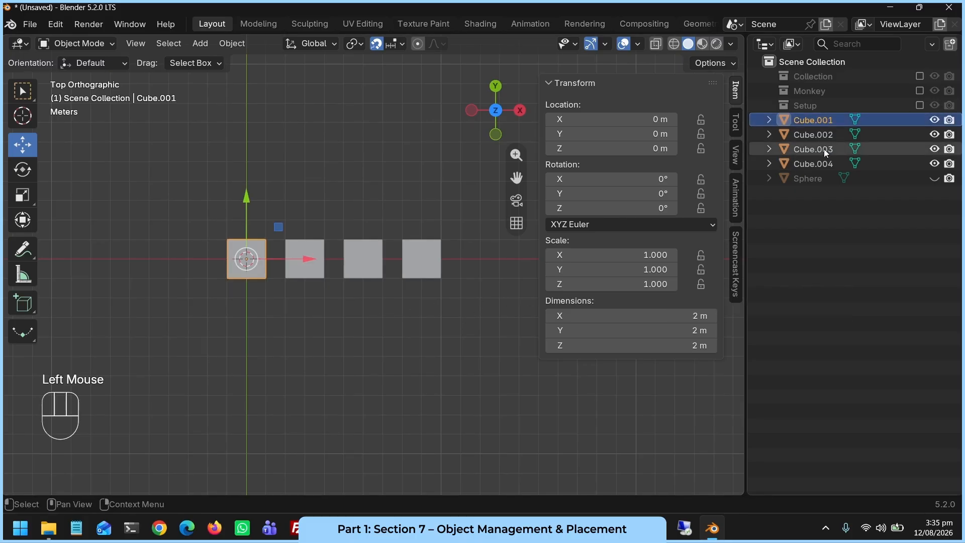
shift+click(814, 178)
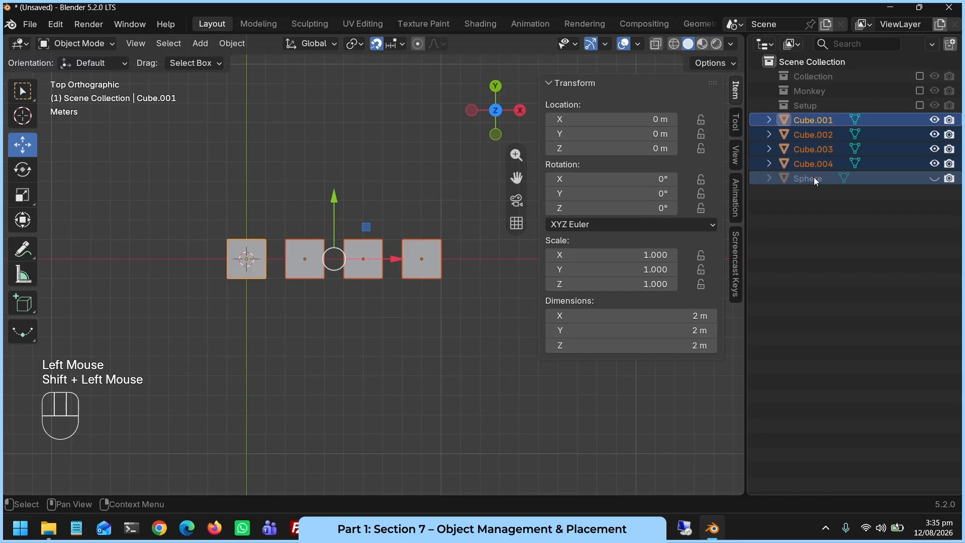
key(Delete)
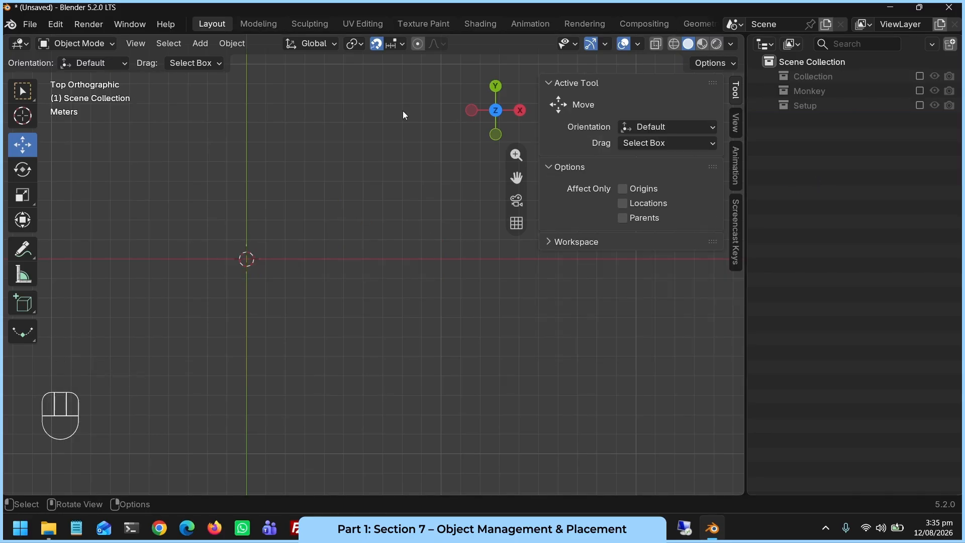
Disable snapping and activate the 3D Cursor tool in a perspective view of the empty scene.
click(374, 44)
middle_drag(471, 381, 347, 272)
scroll(360, 248, down, 2)
scroll(344, 277, up, 1)
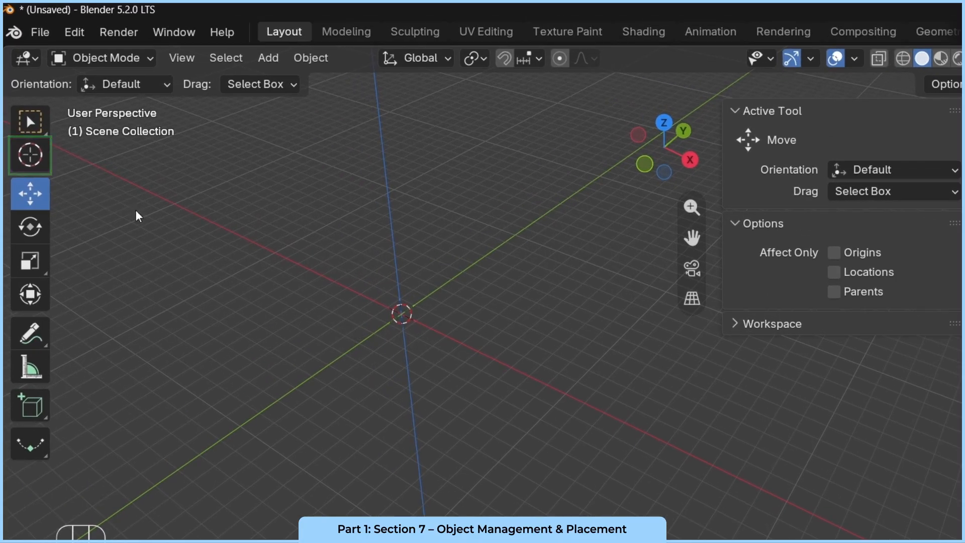
click(34, 160)
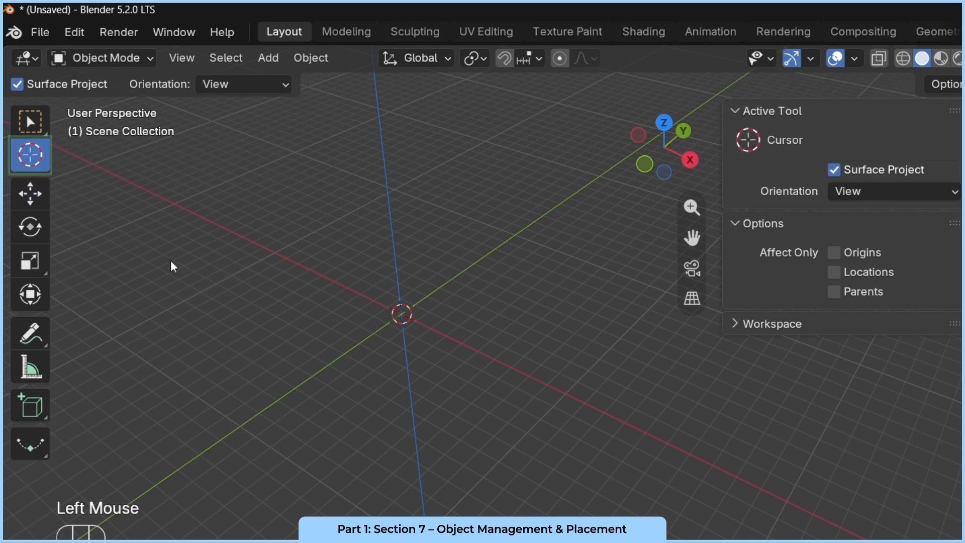
Try placing the 3D cursor at several spots around the empty scene and reset it to the world origin.
click(274, 251)
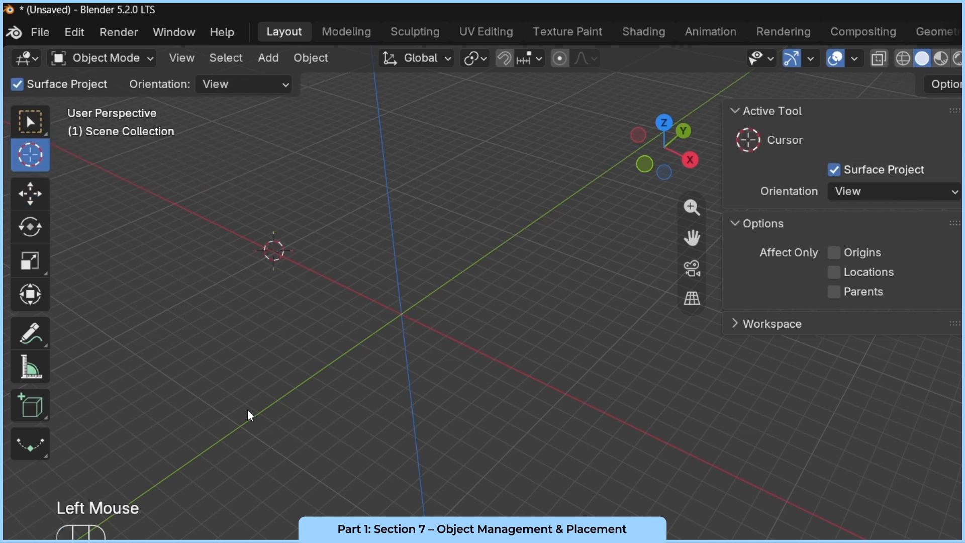
click(239, 428)
click(566, 392)
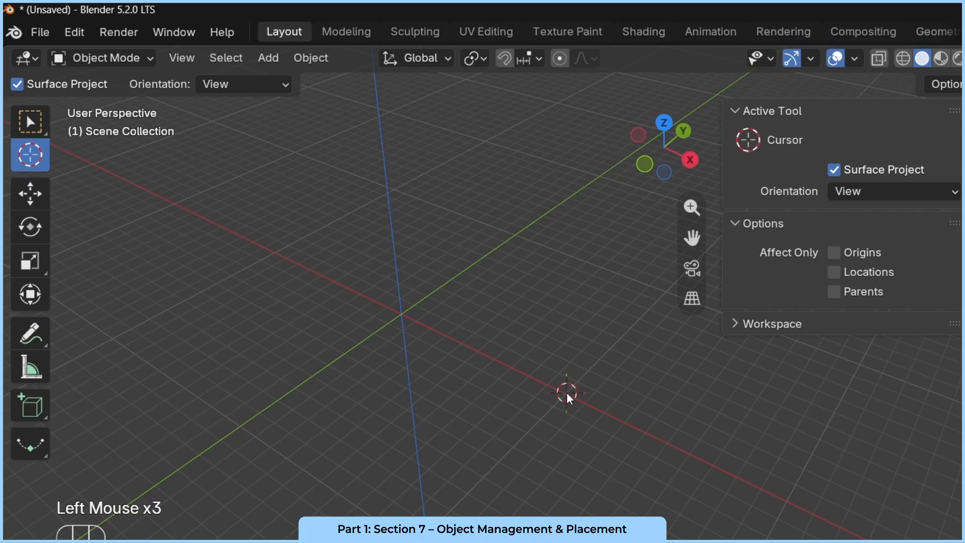
click(520, 243)
click(310, 406)
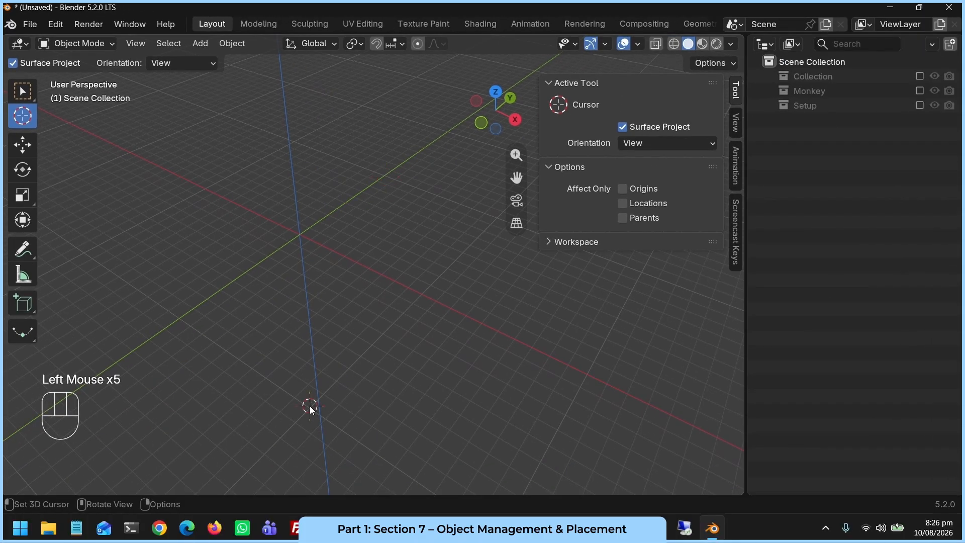
click(294, 140)
key(shift+c)
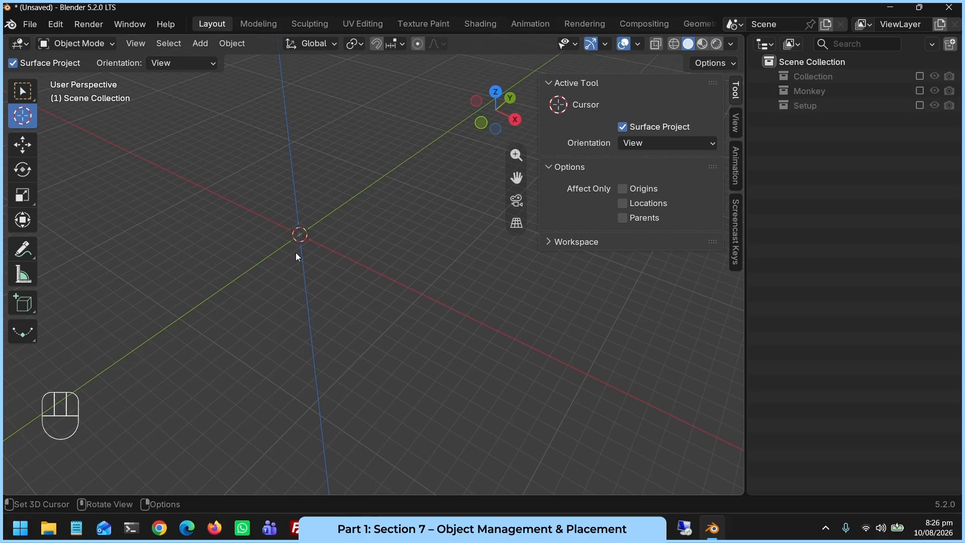
Place the 3D cursor near the negative X axis and add a mesh cube there.
click(204, 189)
key(shift+a)
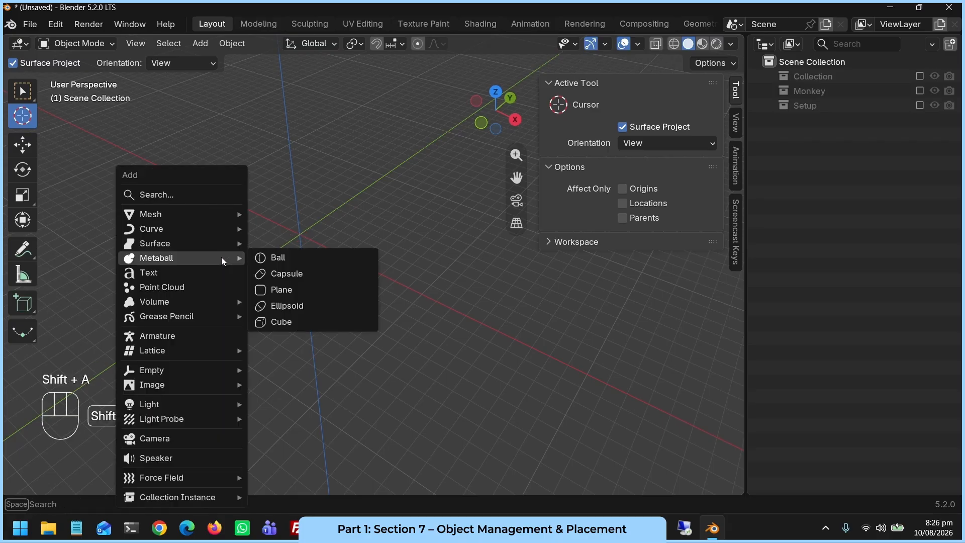
mouse_move(216, 216)
click(271, 229)
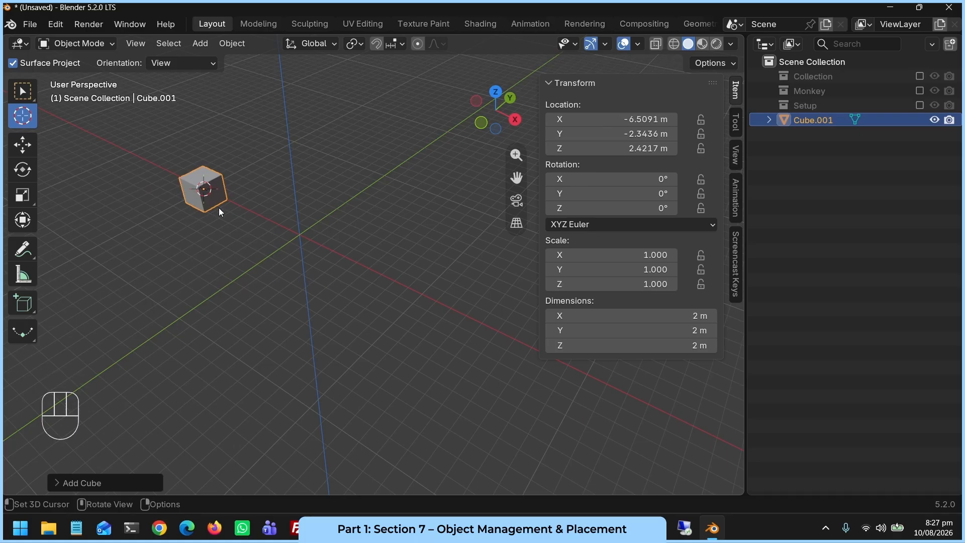
Place the 3D cursor near the positive X axis and add a mesh cylinder there.
click(422, 294)
key(shift+a)
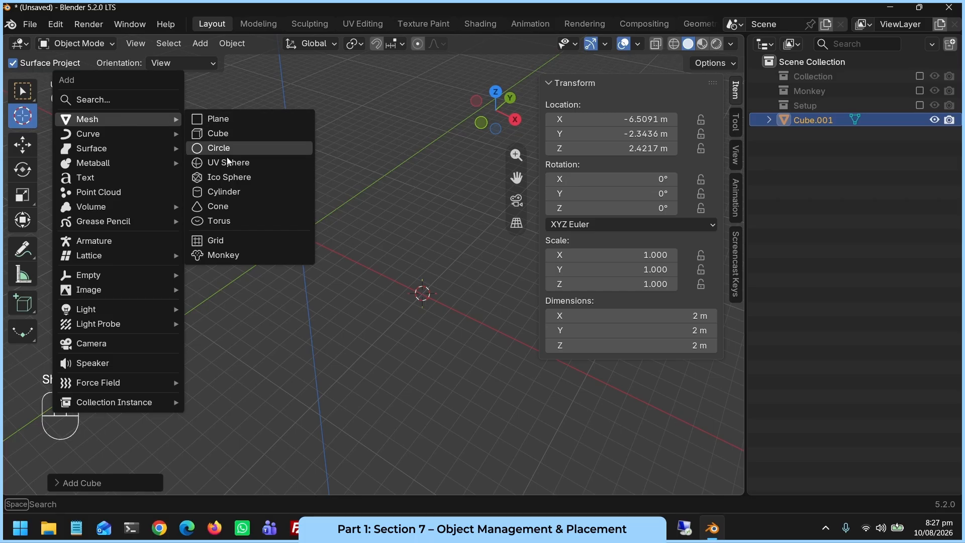
click(232, 192)
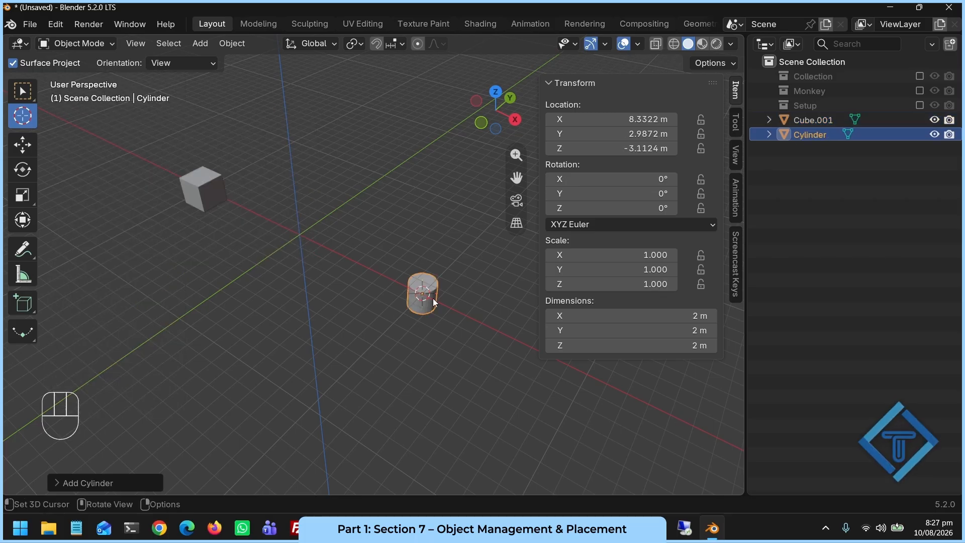
Reset the 3D cursor to the world origin and switch the viewport to wireframe shading.
middle_drag(427, 312, 454, 308)
middle_drag(454, 306, 406, 336)
key(shift+c)
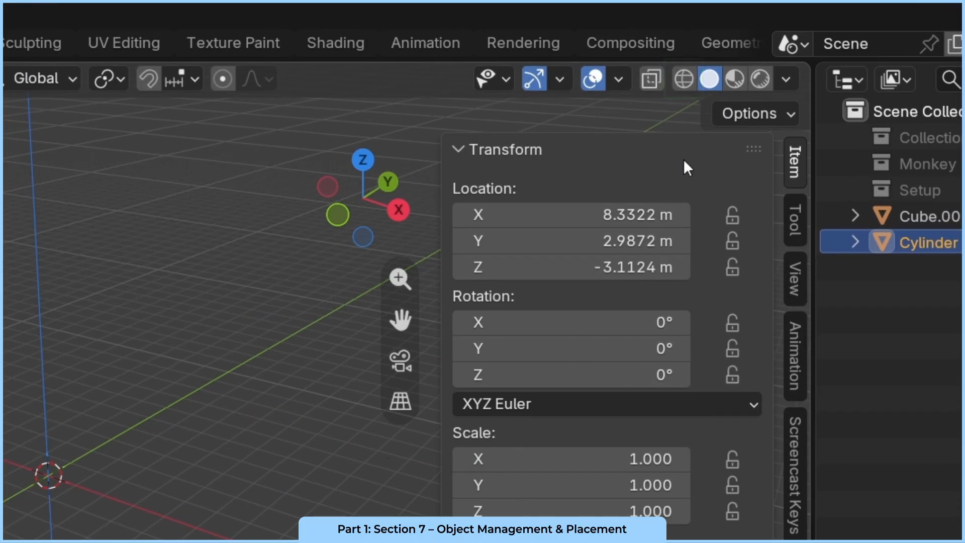
click(684, 78)
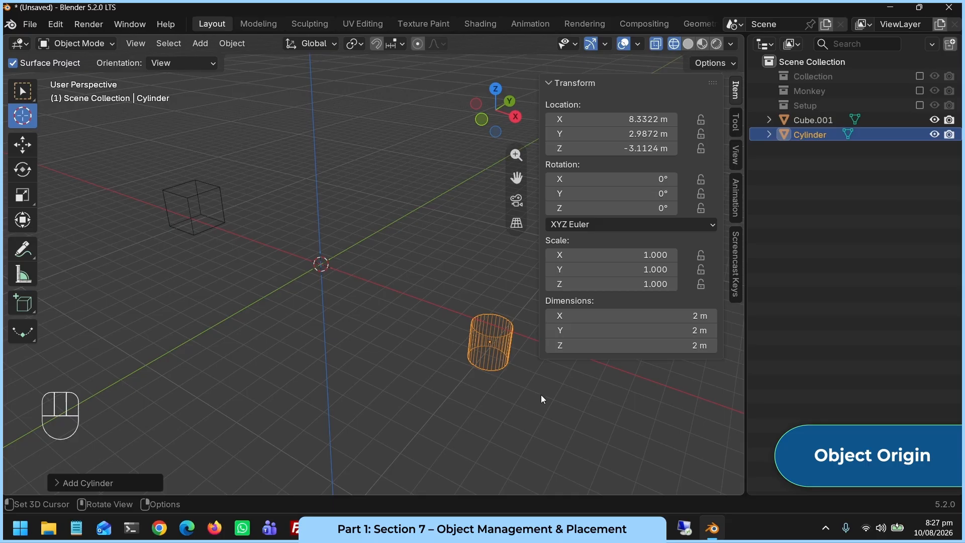
Activate the Move tool and examine the cylinder's origin point up close.
click(23, 144)
shift+middle_drag(495, 396, 367, 333)
scroll(369, 334, up, 4)
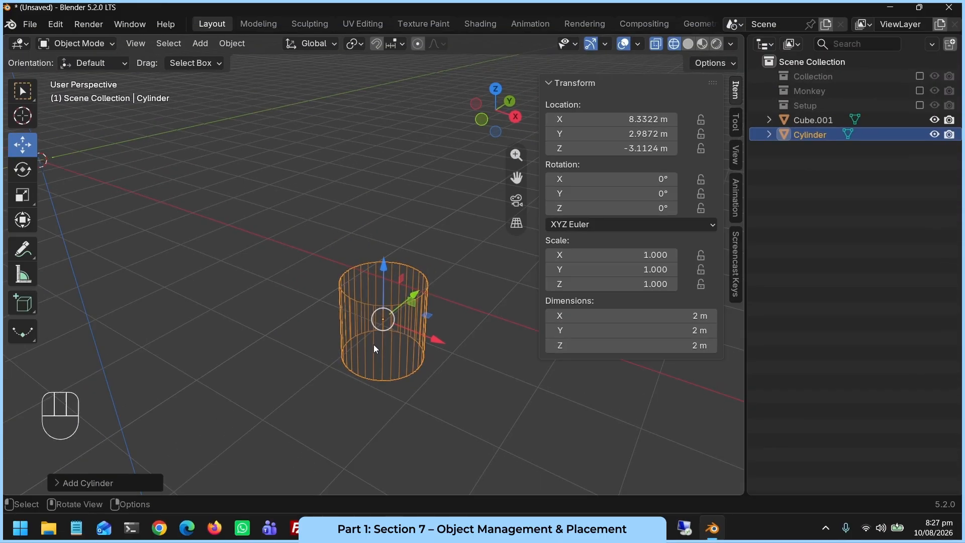
scroll(301, 301, down, 2)
scroll(211, 288, down, 1)
shift+middle_drag(260, 329, 323, 368)
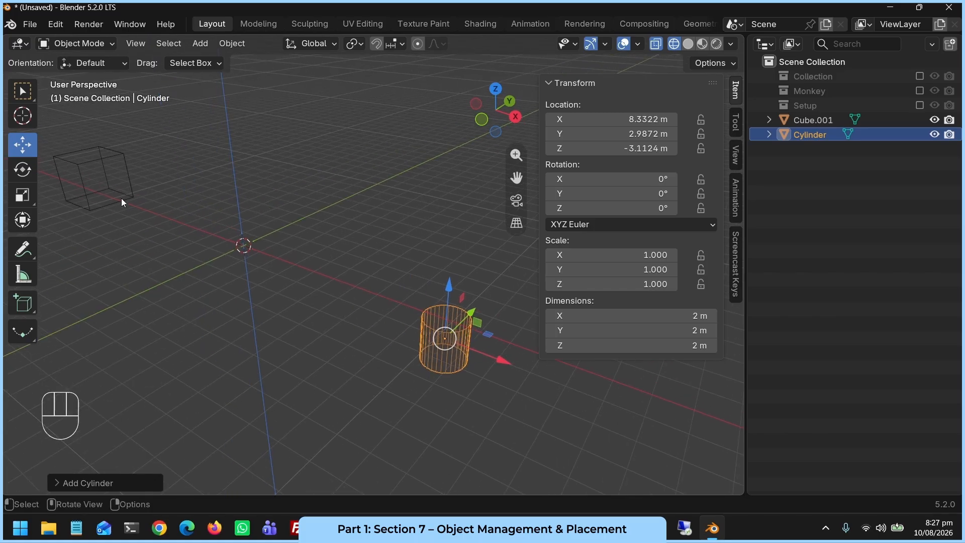
Select the cube and move it along the X axis to about -7.41 m.
click(95, 181)
shift+middle_drag(107, 207, 396, 264)
scroll(291, 244, up, 3)
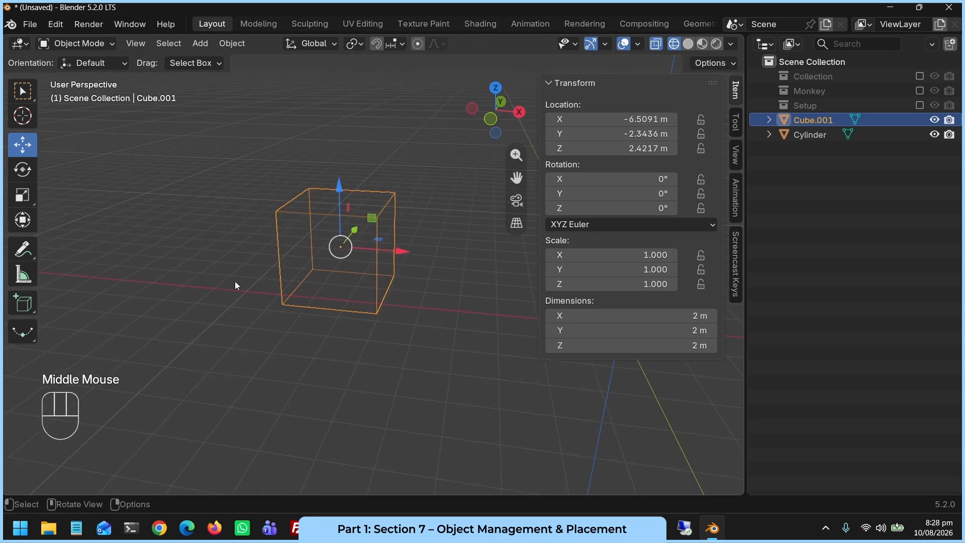
drag(402, 252, 355, 265)
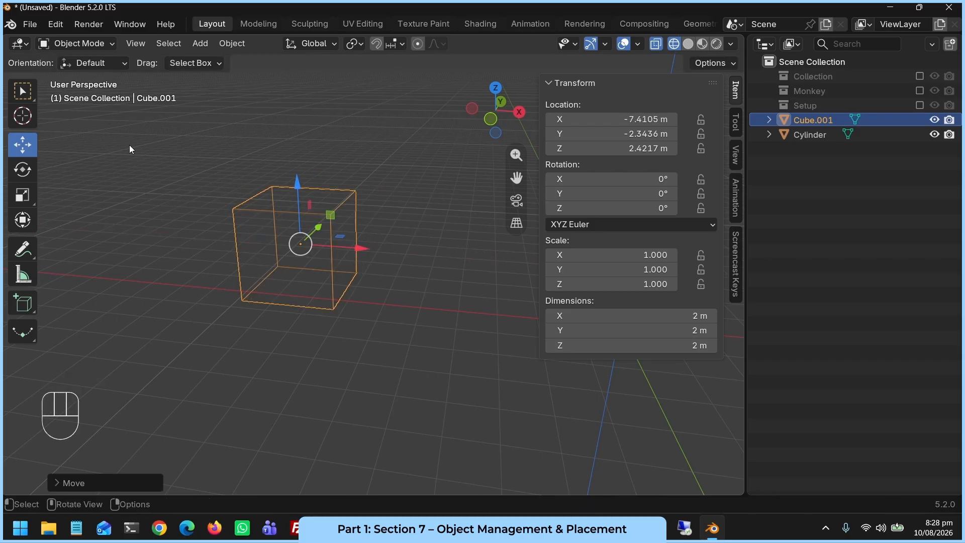
Try rotating the cube and scaling it up to about 1.2 around its origin, undoing each change.
click(32, 174)
drag(284, 224, 280, 248)
key(ctrl+z)
click(22, 195)
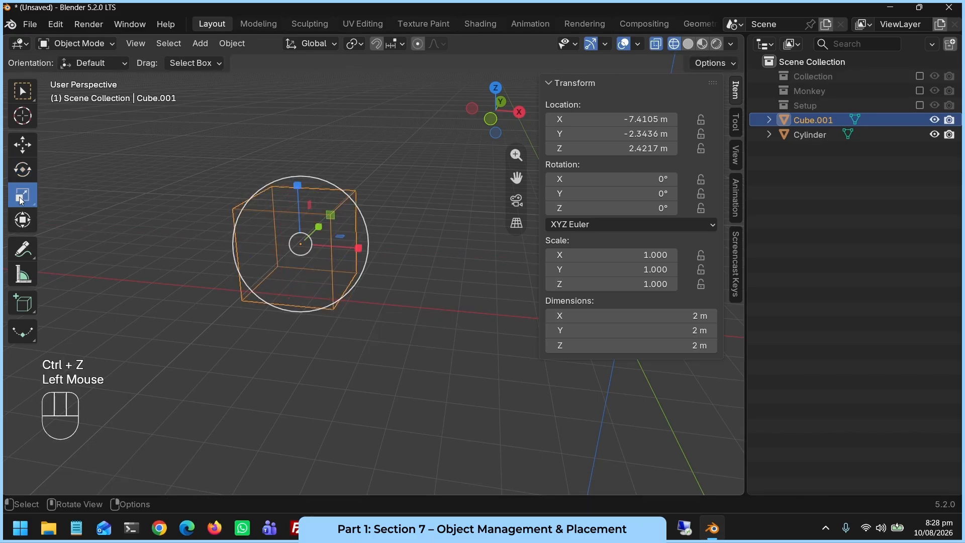
key(s)
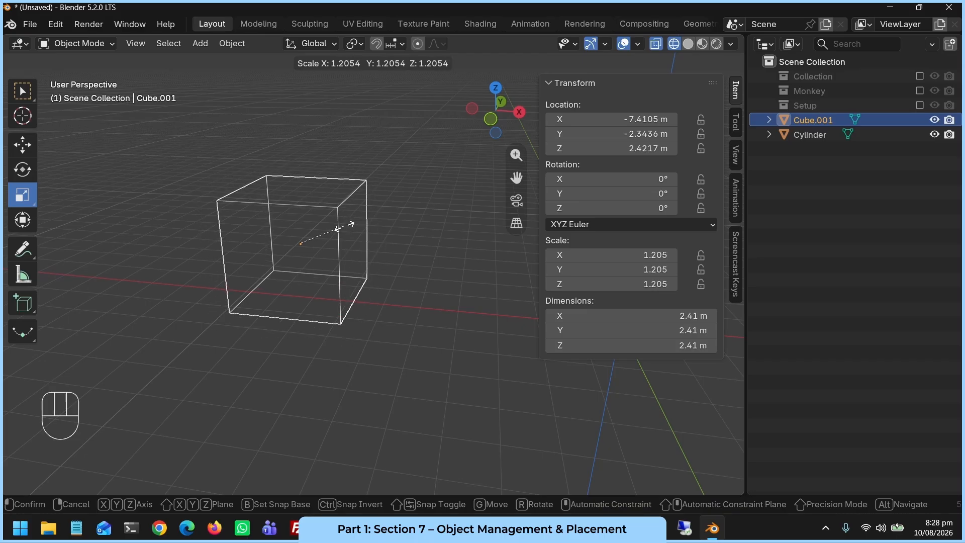
click(345, 234)
key(ctrl+z)
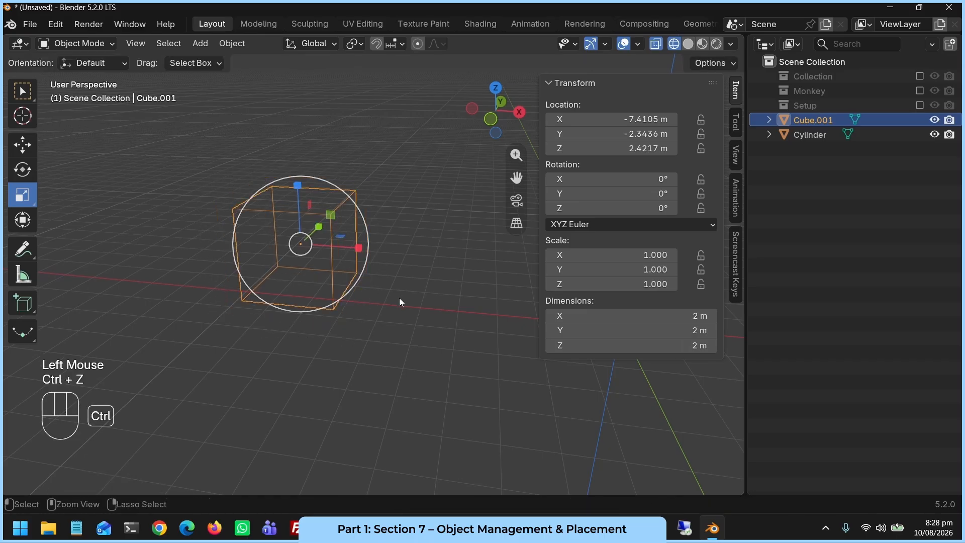
Return to the Move tool and select the cylinder and the cube in turn to compare their origin points.
scroll(249, 294, down, 1)
shift+middle_drag(249, 294, 259, 336)
scroll(213, 310, down, 2)
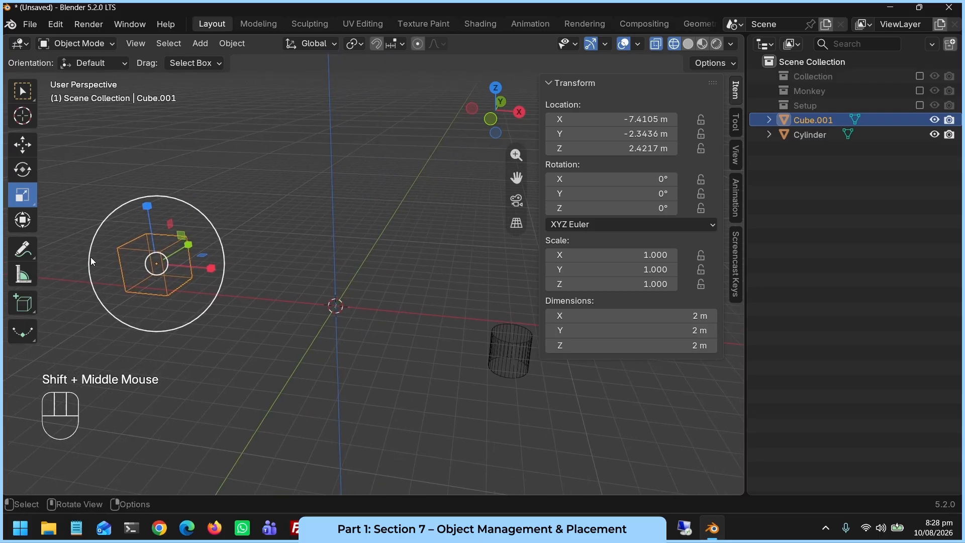
click(24, 144)
click(509, 363)
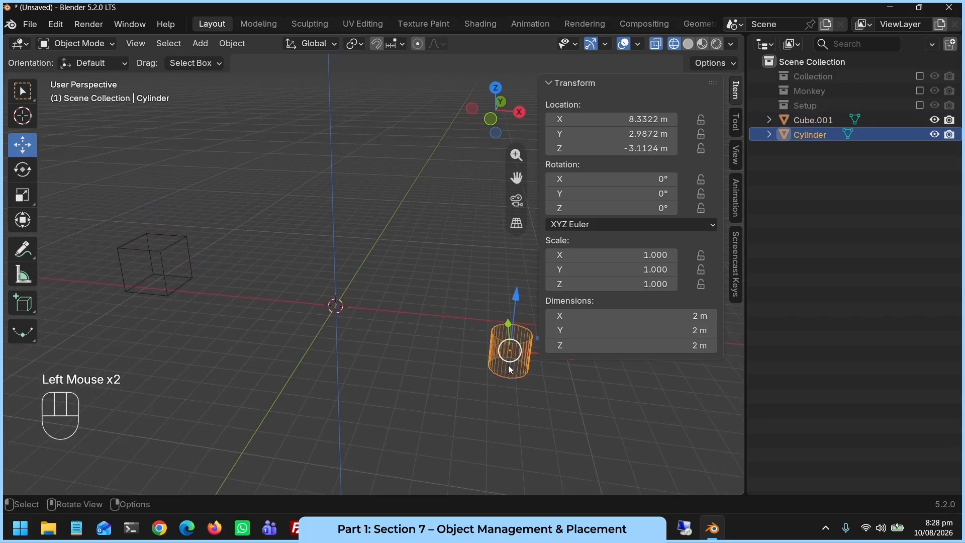
click(167, 273)
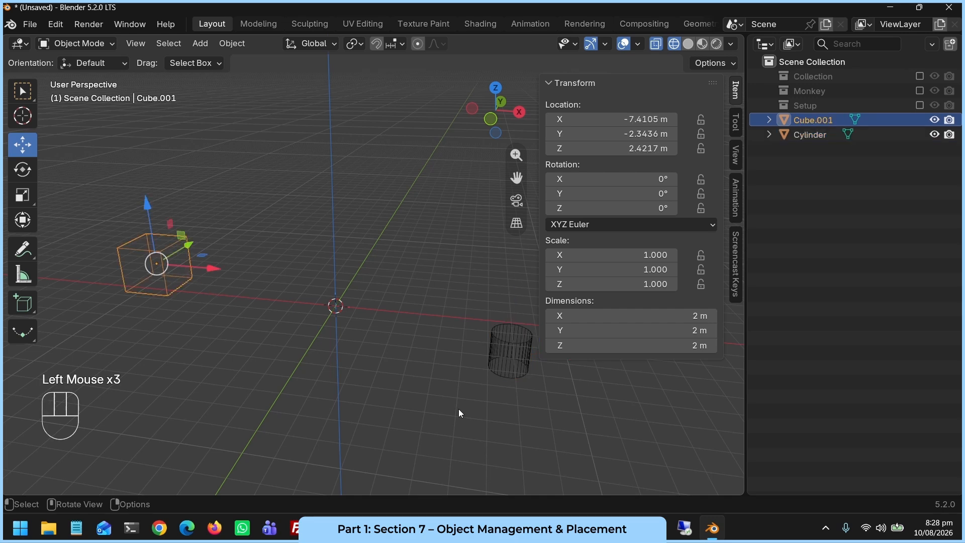
Deselect the cube, view the scene from a higher angle and reselect the cylinder and the cube to inspect their origins.
middle_drag(459, 409, 314, 450)
scroll(515, 425, down, 2)
scroll(515, 426, down, 1)
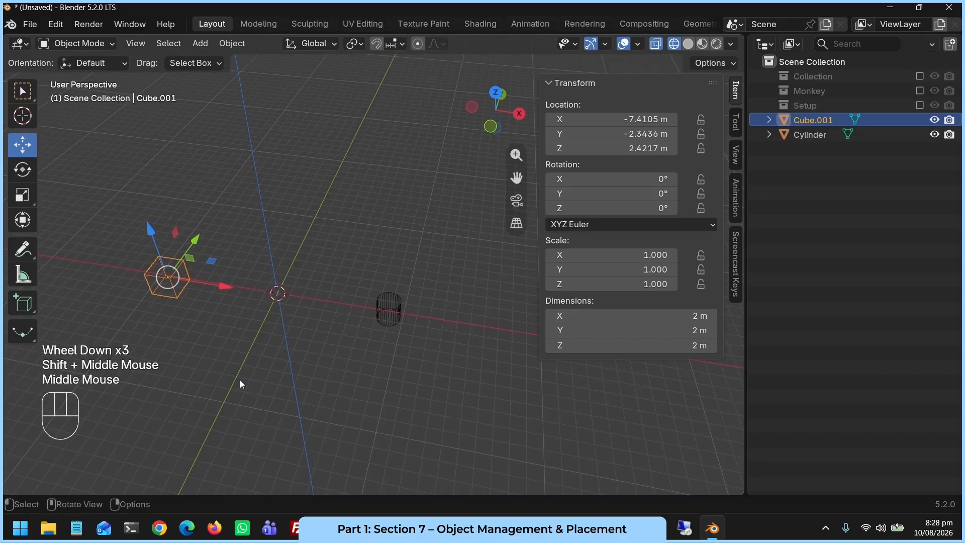
scroll(246, 378, up, 2)
shift+middle_drag(252, 377, 333, 366)
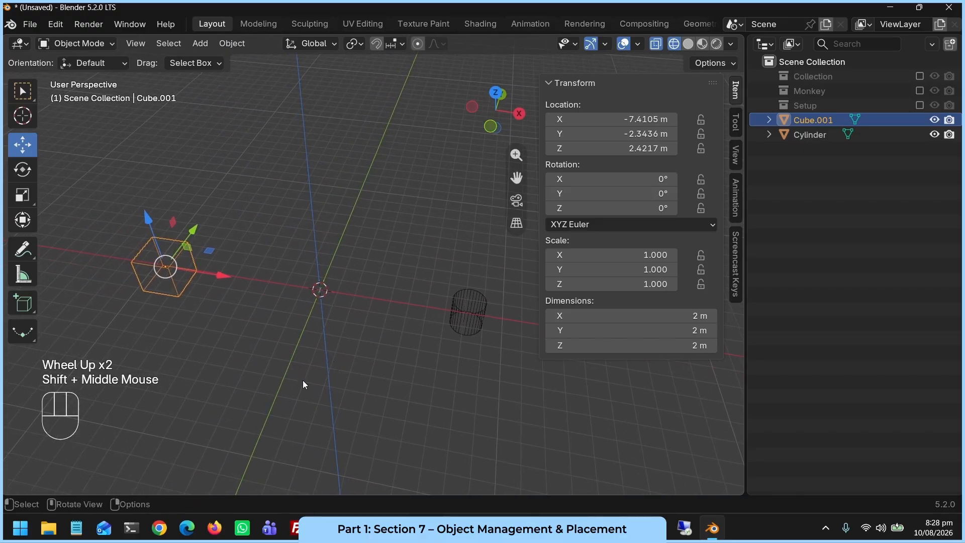
click(302, 379)
click(302, 379)
click(478, 331)
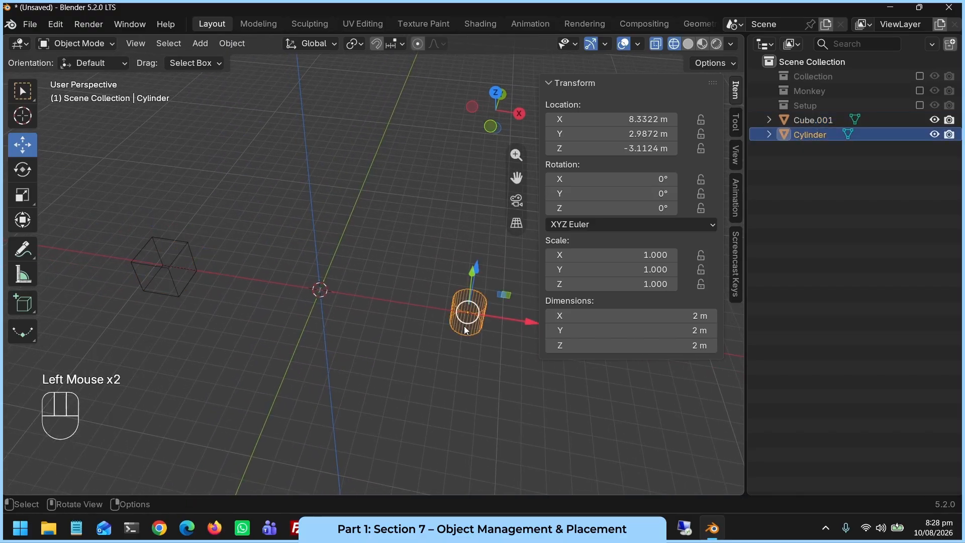
click(156, 271)
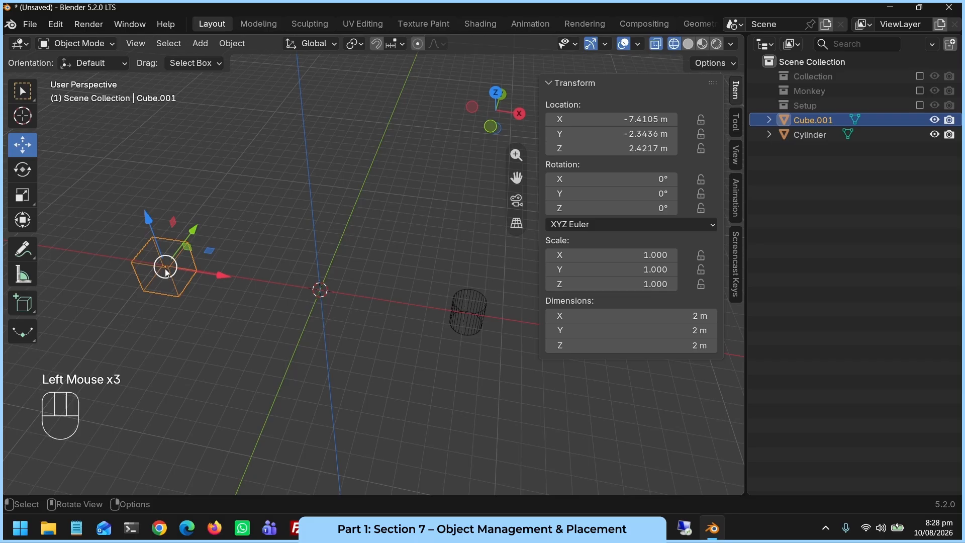